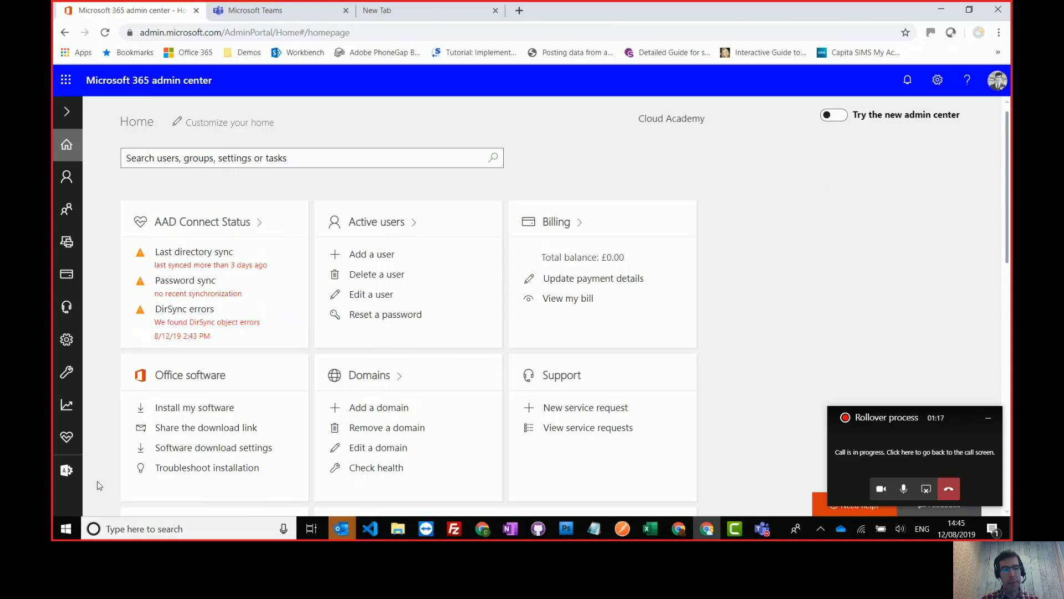
# - Open School Data Sync from the Admin centers list in the Microsoft 365 admin center
pyautogui.click(66, 470)
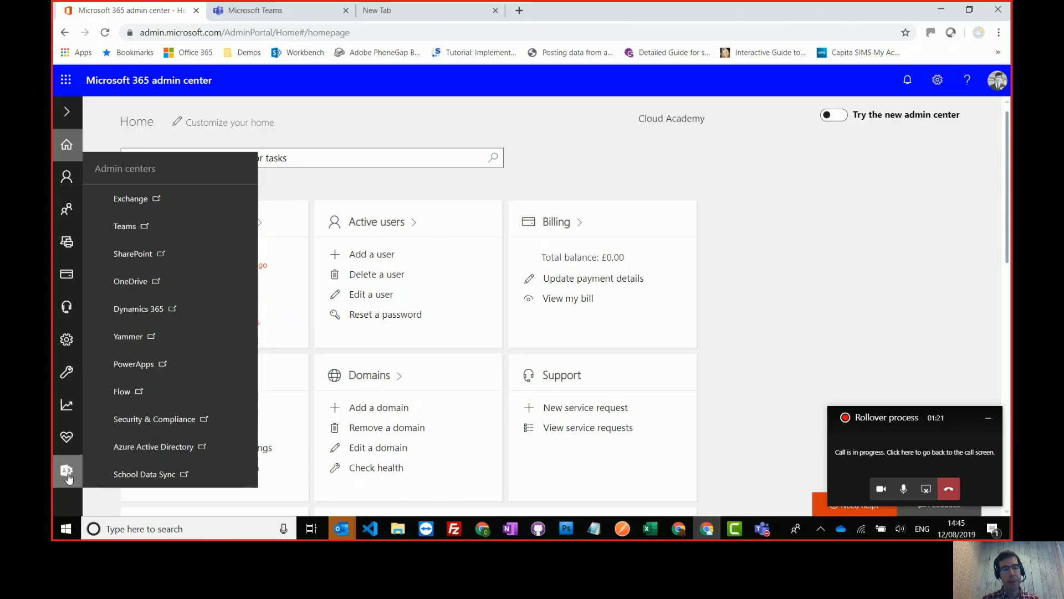
pyautogui.click(153, 477)
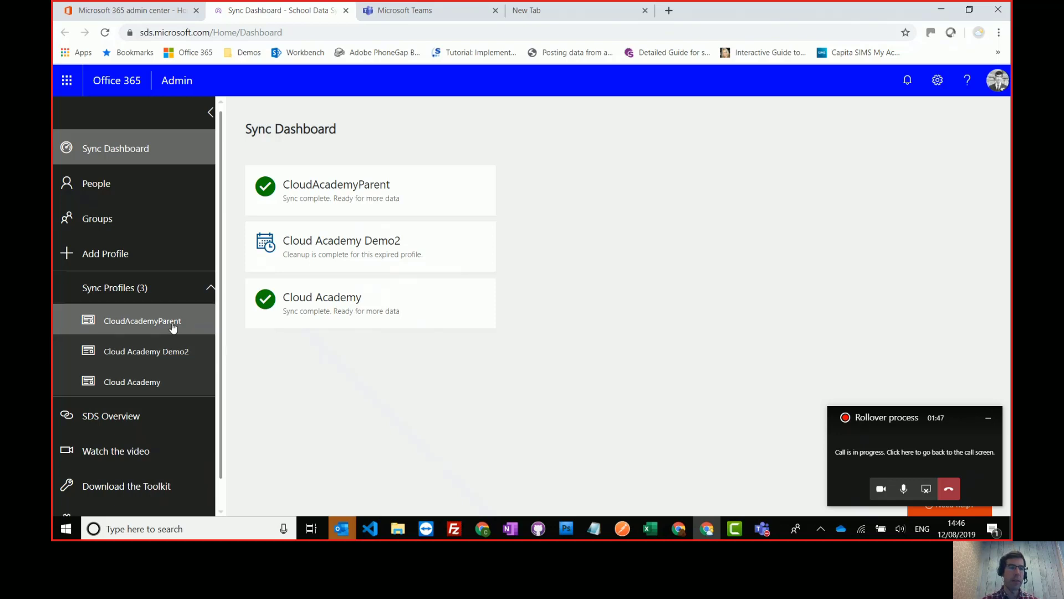
# - Open the CloudAcademyParent profile from Sync Profiles in the sidebar
pyautogui.click(206, 325)
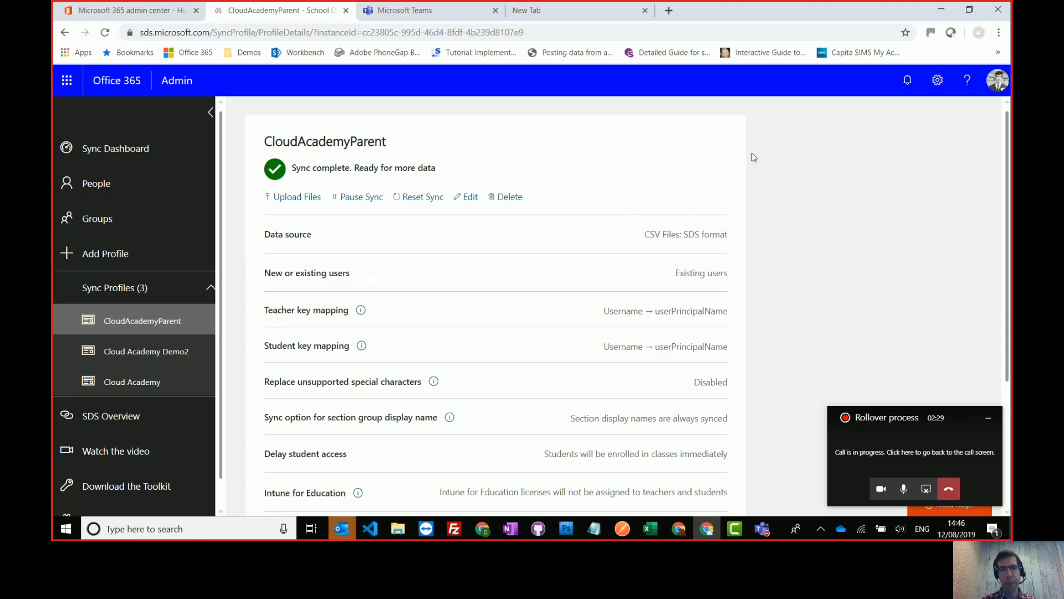
# - Edit the CloudAcademyParent profile expiration date to 08/13/2019 and save it
pyautogui.click(470, 198)
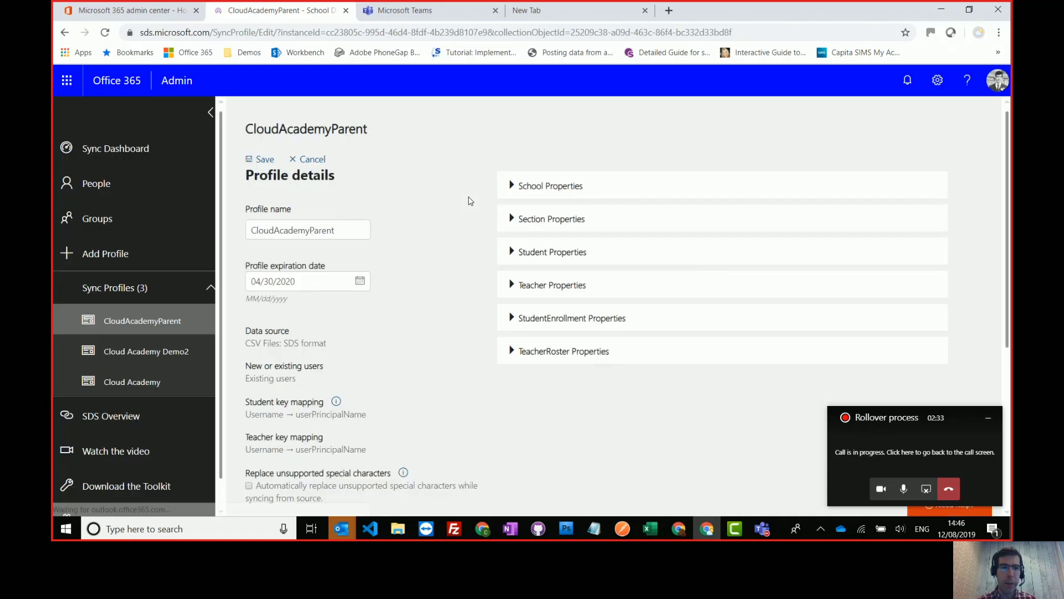
pyautogui.click(361, 282)
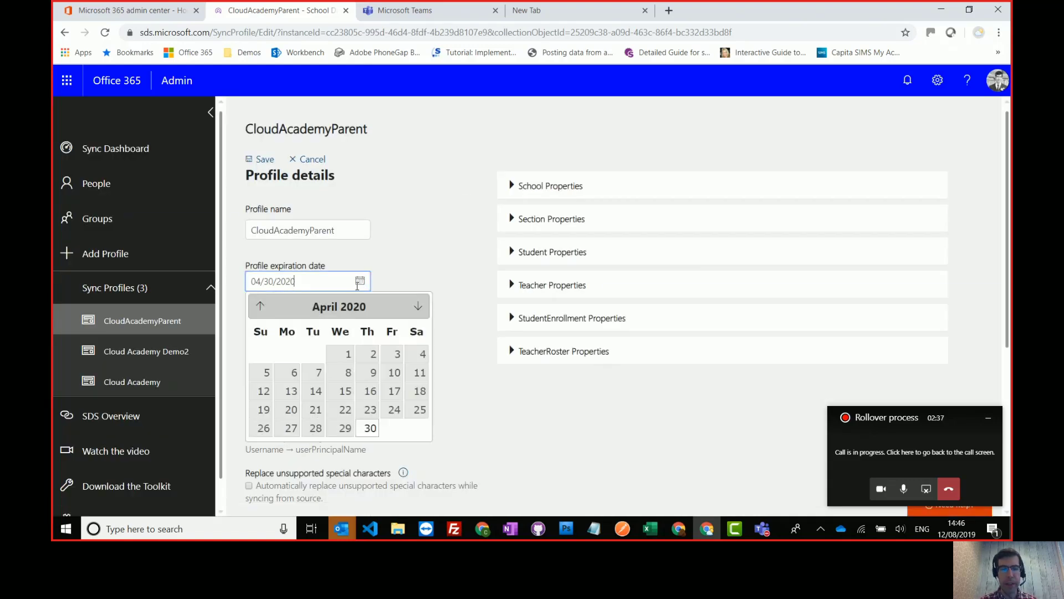
pyautogui.click(259, 306)
pyautogui.click(259, 306)
pyautogui.click(259, 306)
pyautogui.click(259, 306)
pyautogui.click(259, 306)
pyautogui.click(259, 306)
pyautogui.click(259, 306)
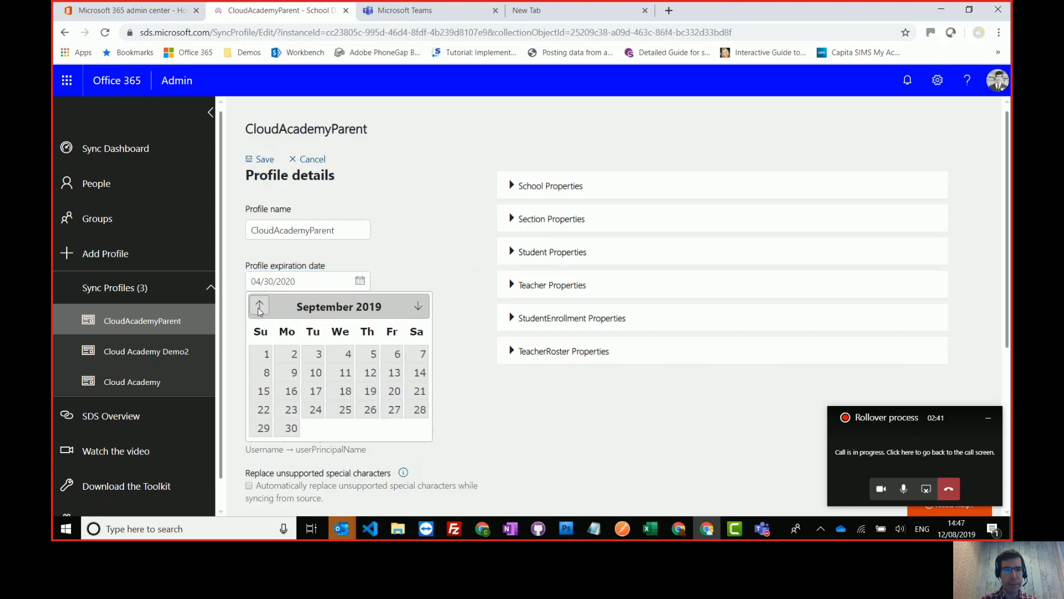
pyautogui.click(259, 306)
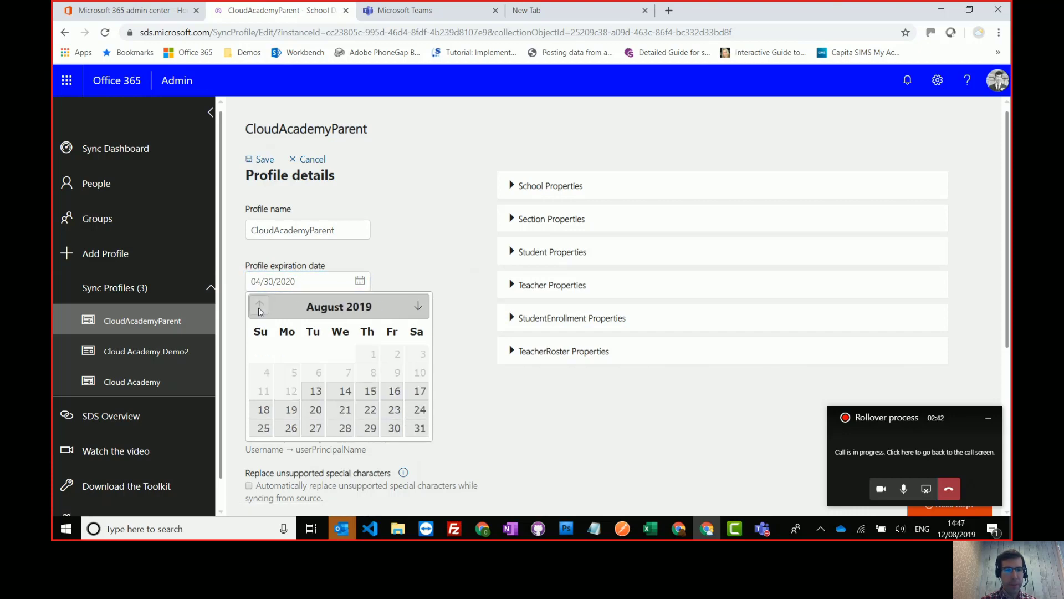
pyautogui.click(313, 392)
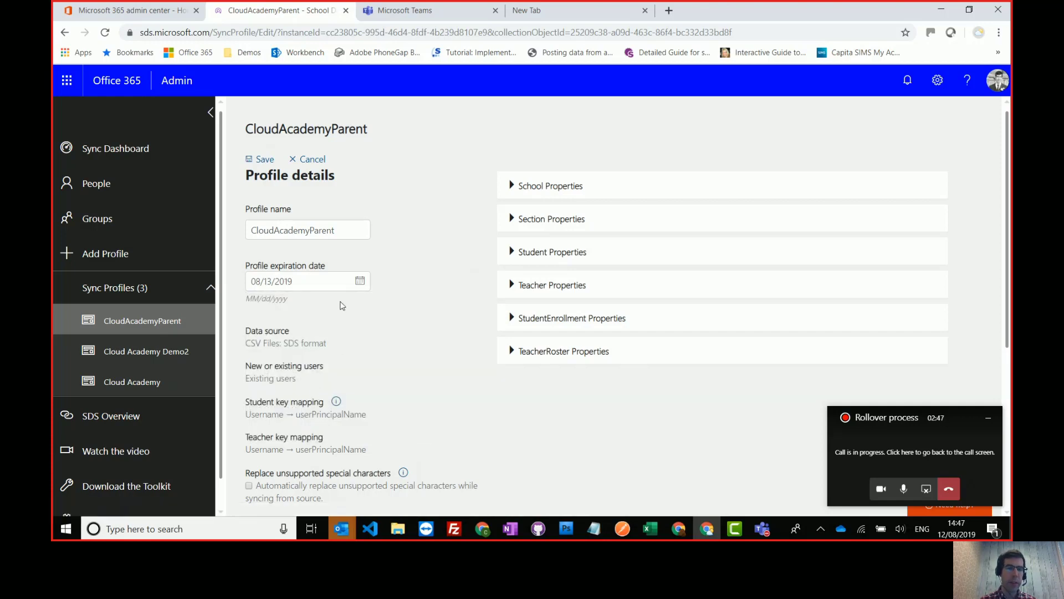
pyautogui.click(265, 160)
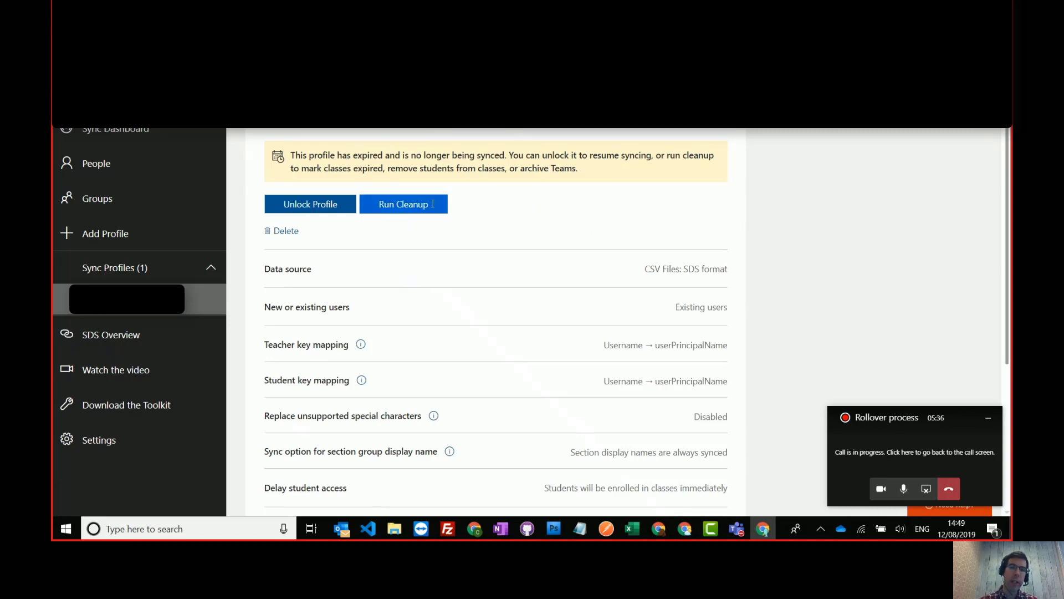
# - Open Run Cleanup on the expired profile and tick Archive Teams
pyautogui.click(433, 204)
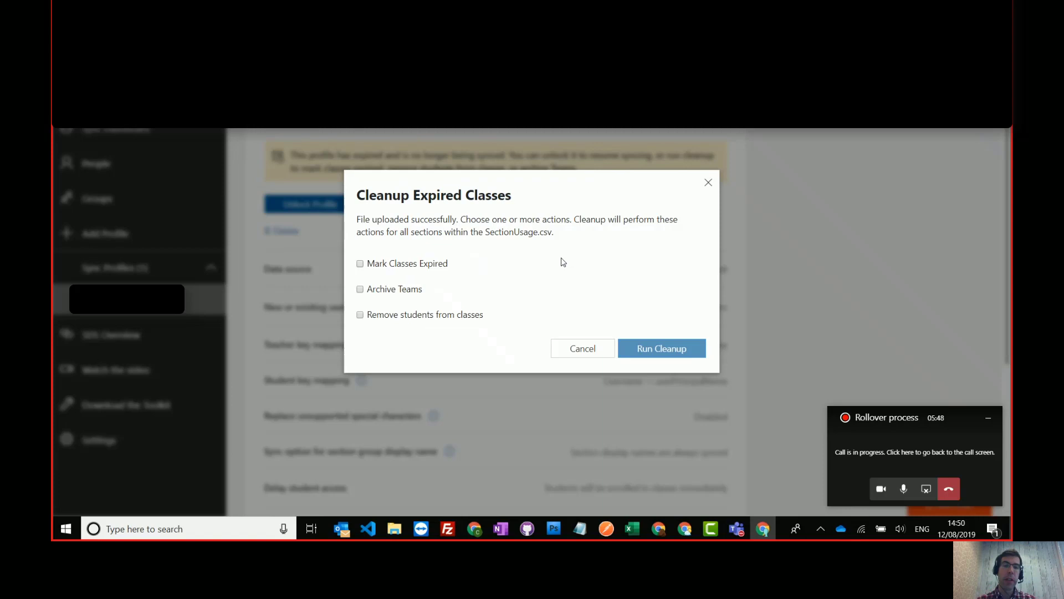
pyautogui.moveTo(450, 264); pyautogui.dragTo(370, 268)
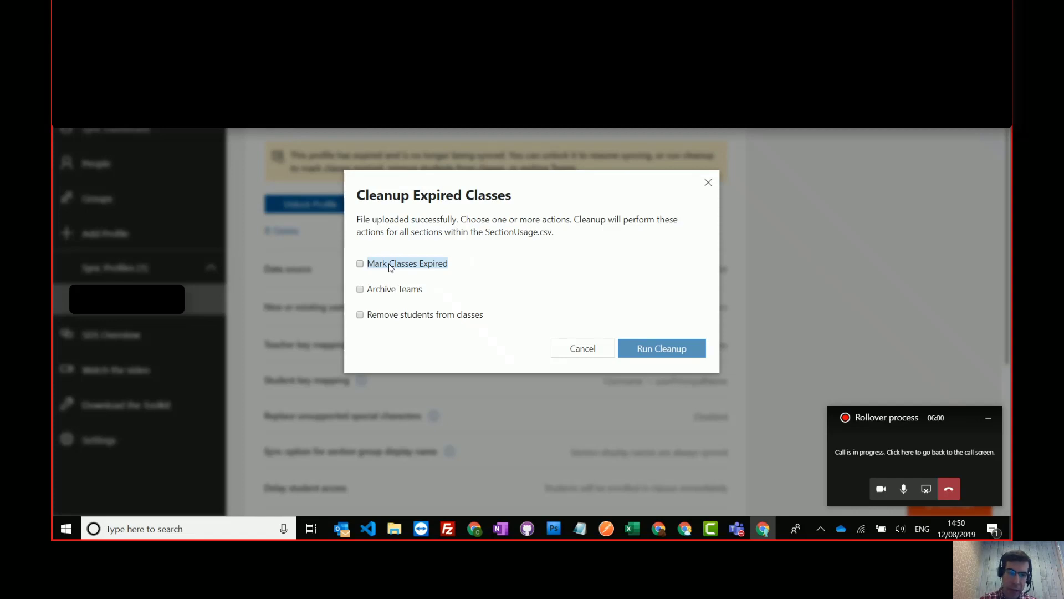
pyautogui.click(378, 293)
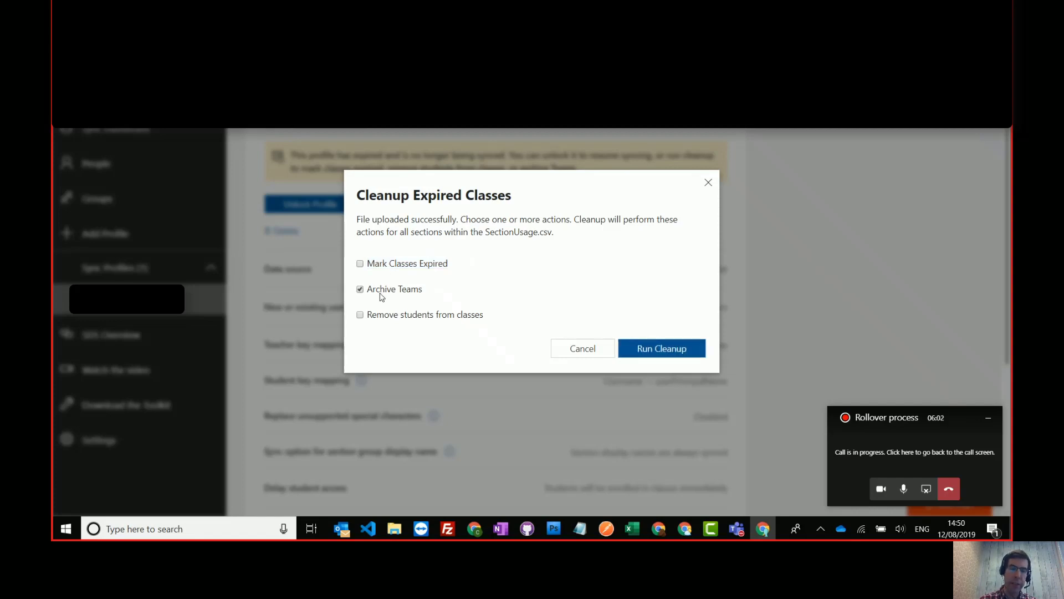
# - Untick Archive Teams in the Cleanup Expired Classes dialog
pyautogui.click(379, 292)
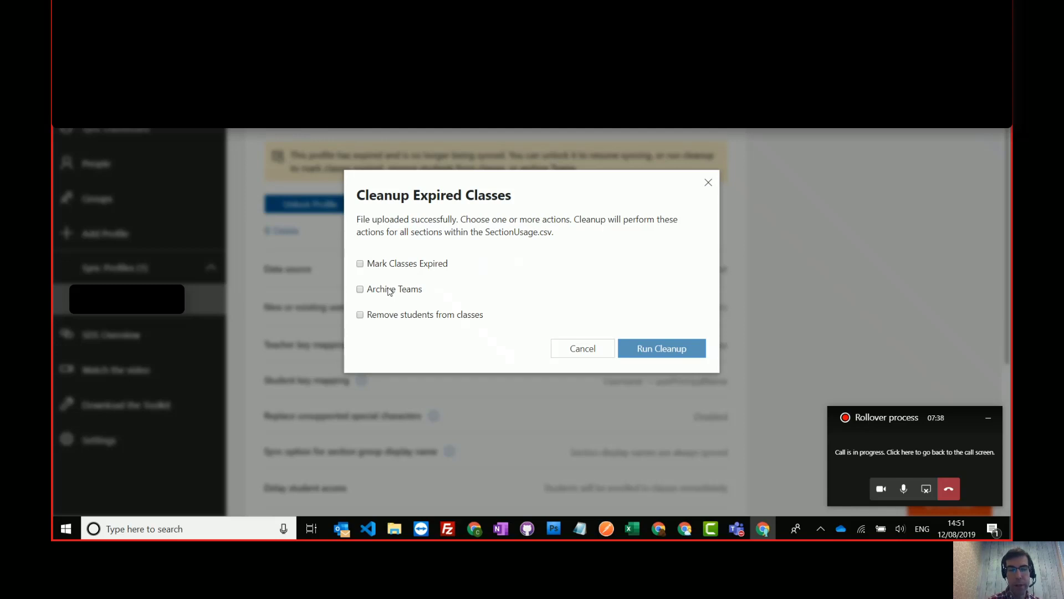
# - Try the Mark Classes Expired and Archive Teams options, ending with Archive Teams ticked
pyautogui.click(360, 289)
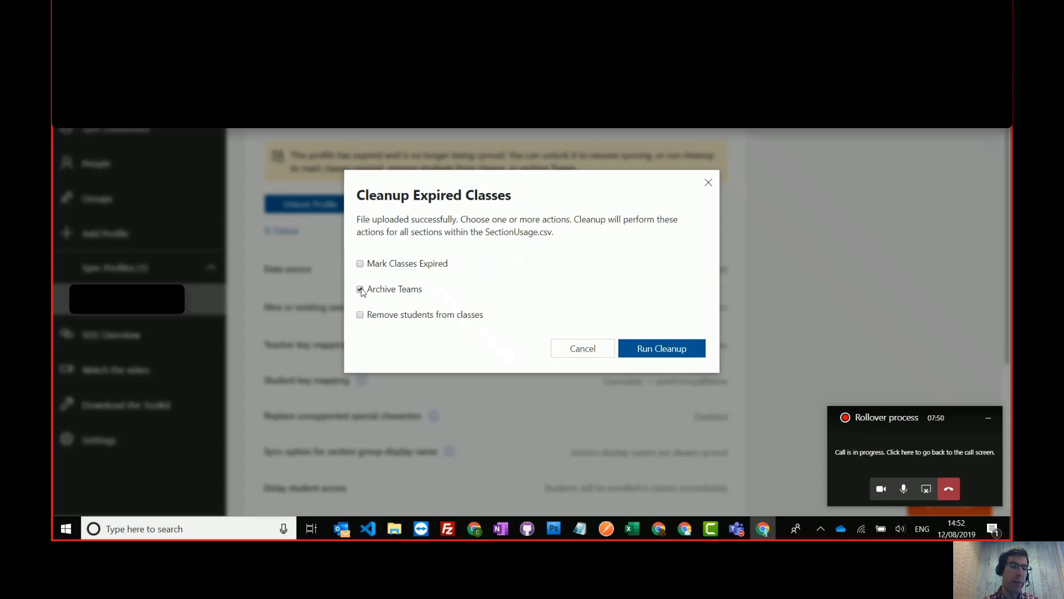
pyautogui.click(360, 265)
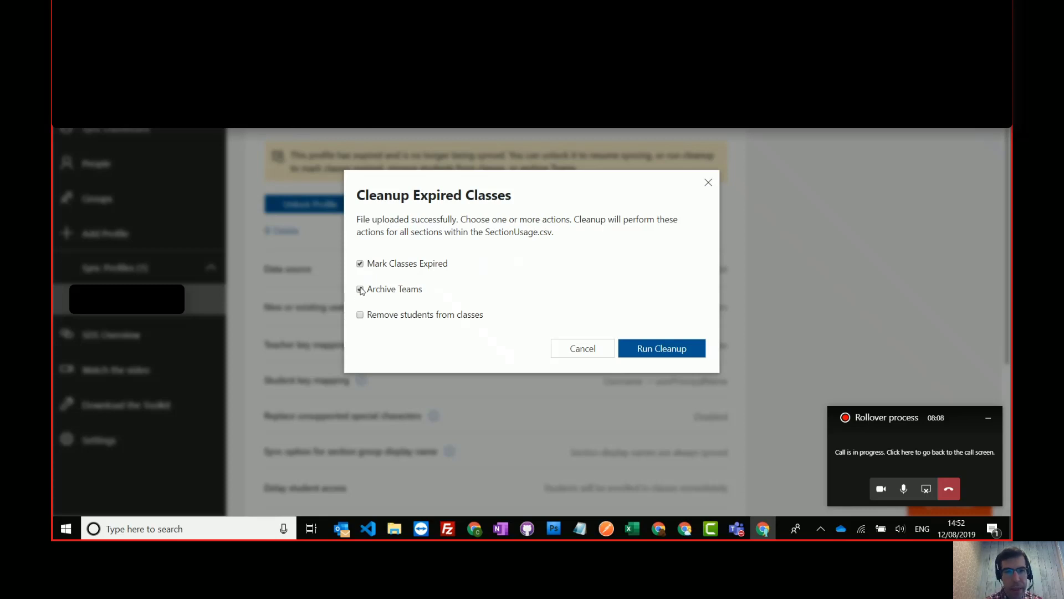
pyautogui.click(360, 264)
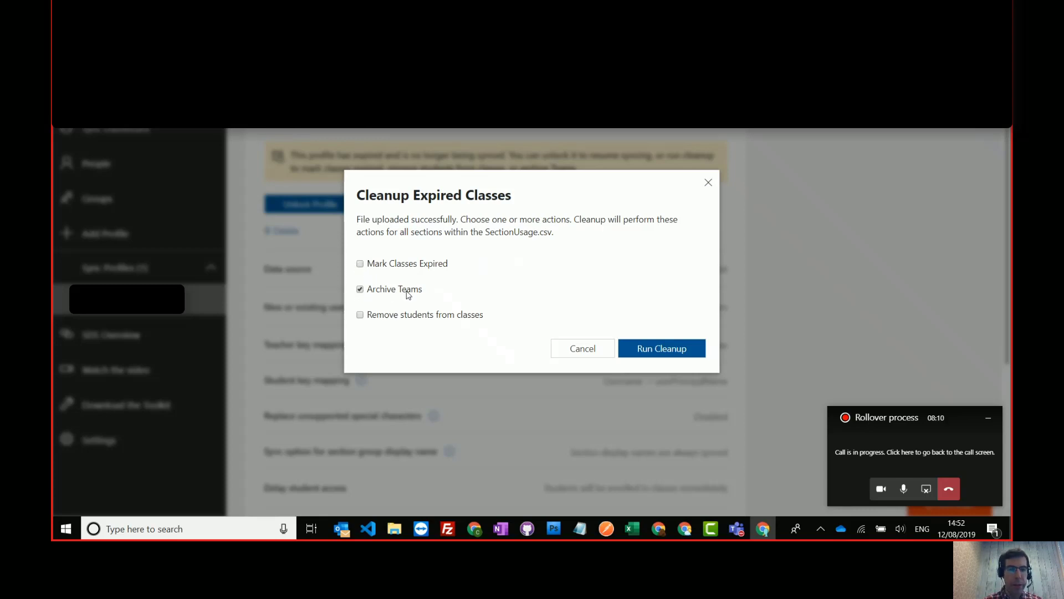
pyautogui.moveTo(419, 291); pyautogui.dragTo(381, 292)
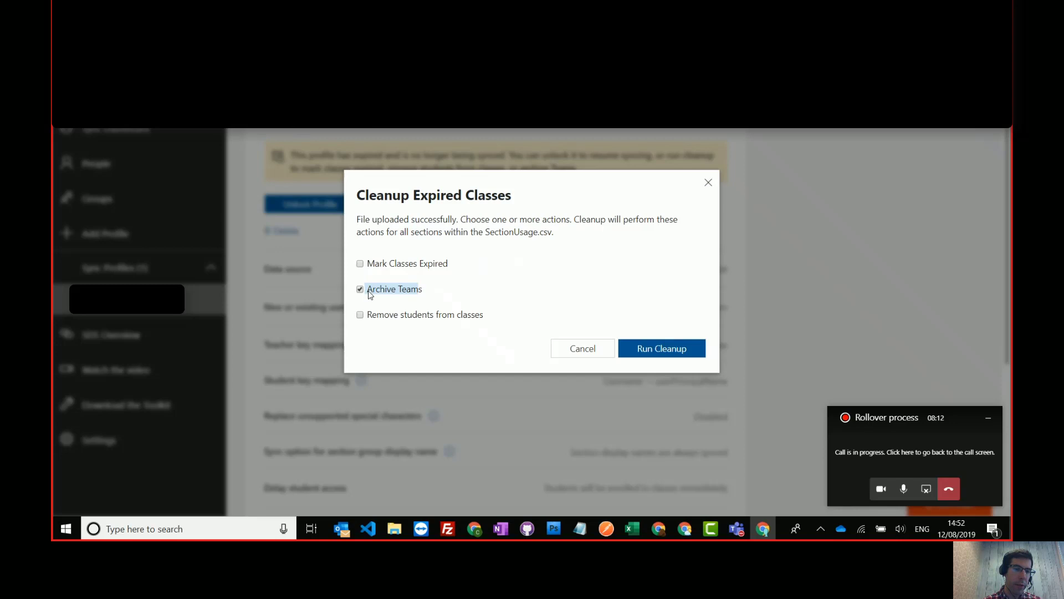
pyautogui.click(411, 294)
pyautogui.moveTo(425, 293); pyautogui.dragTo(361, 275)
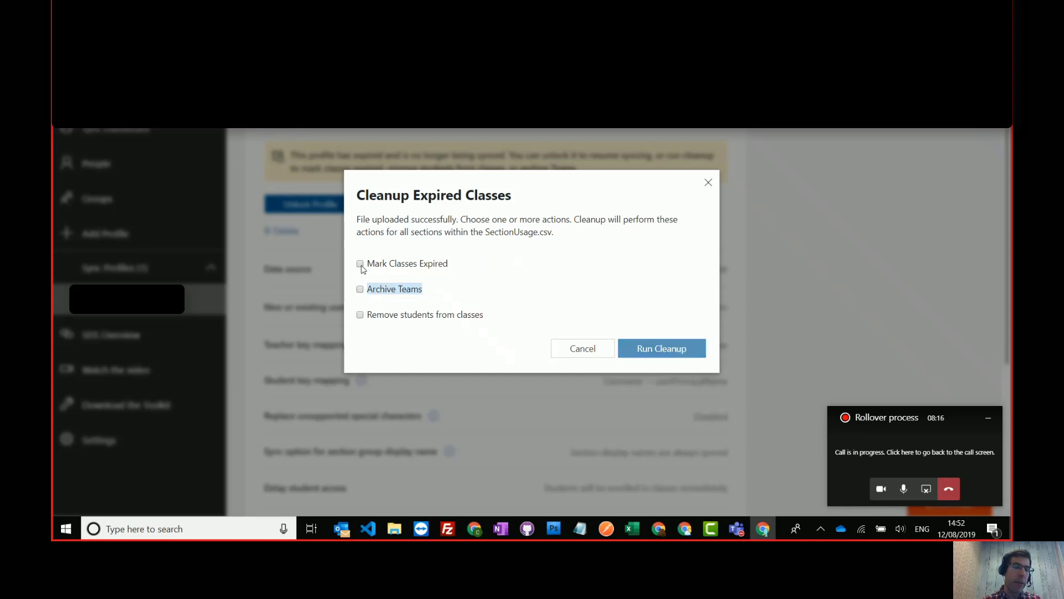
pyautogui.click(360, 265)
pyautogui.click(360, 289)
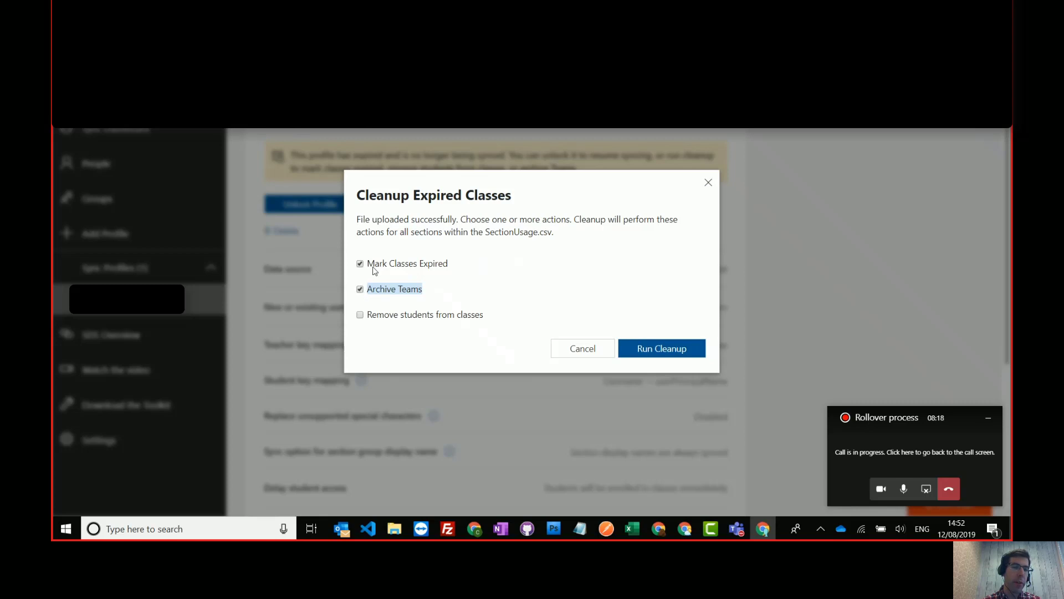
pyautogui.click(440, 264)
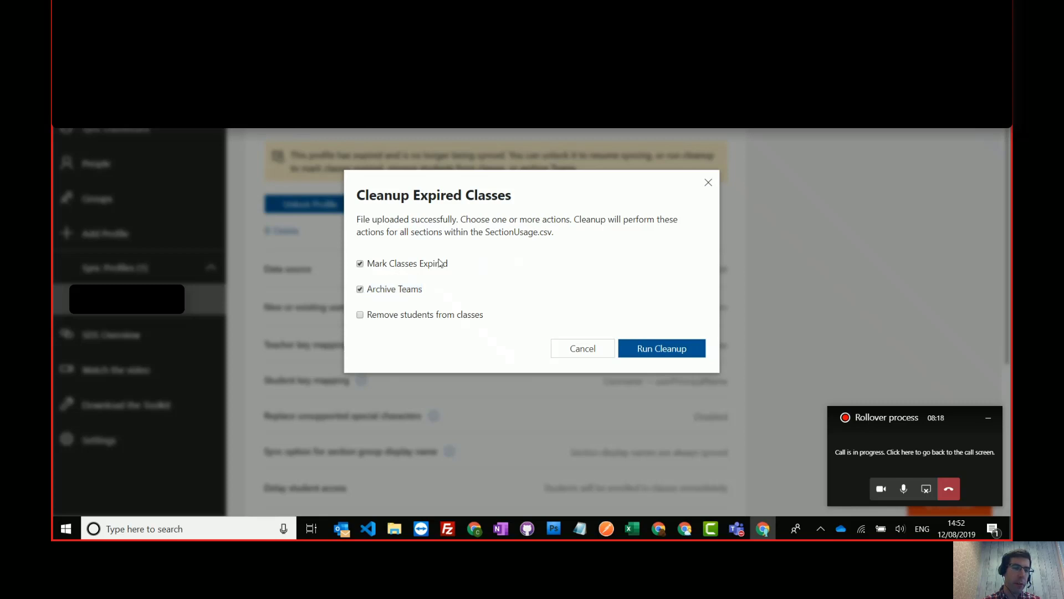
pyautogui.click(360, 264)
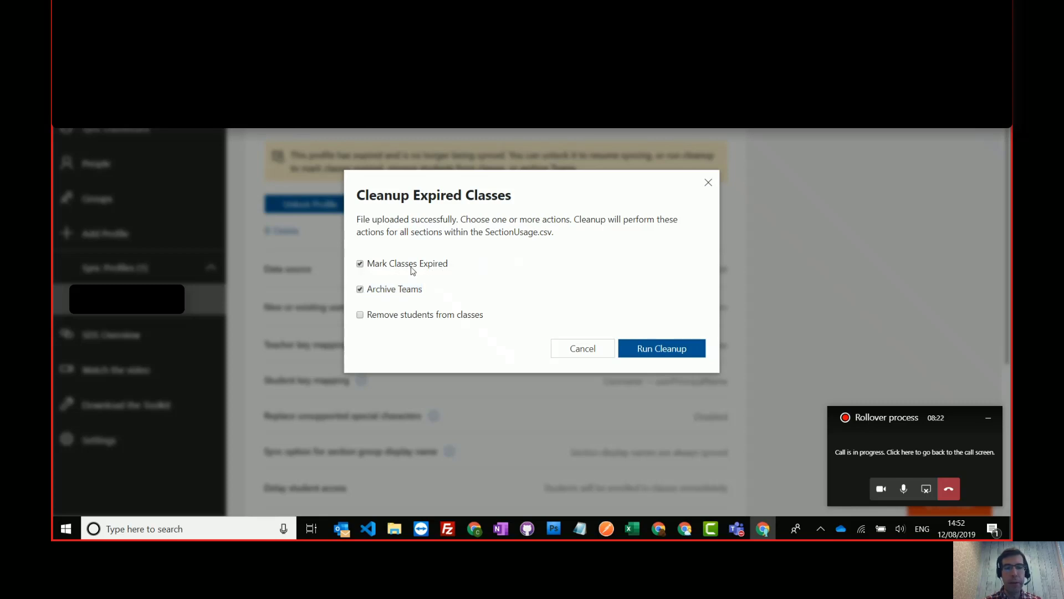
pyautogui.click(360, 264)
pyautogui.click(359, 290)
pyautogui.click(359, 290)
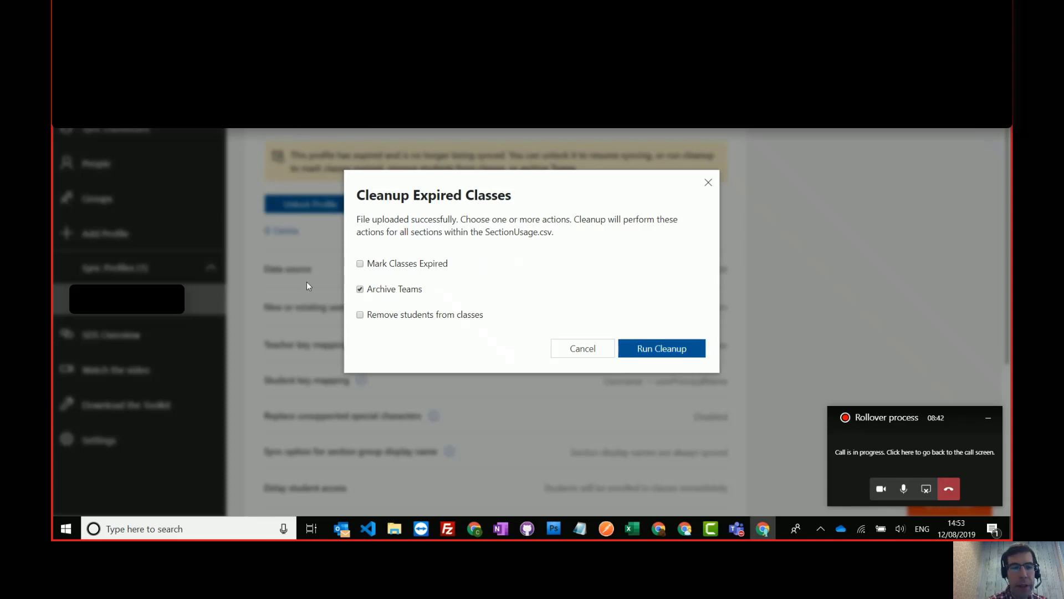
# - Leave Remove students from classes unticked so students stay enrolled
pyautogui.click(360, 314)
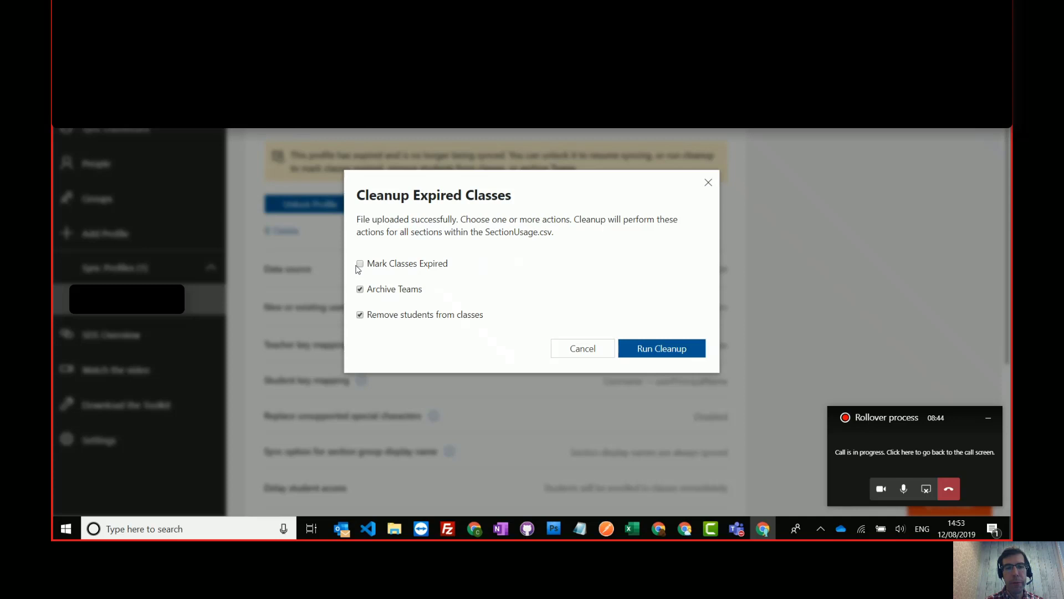
pyautogui.click(360, 264)
pyautogui.click(360, 315)
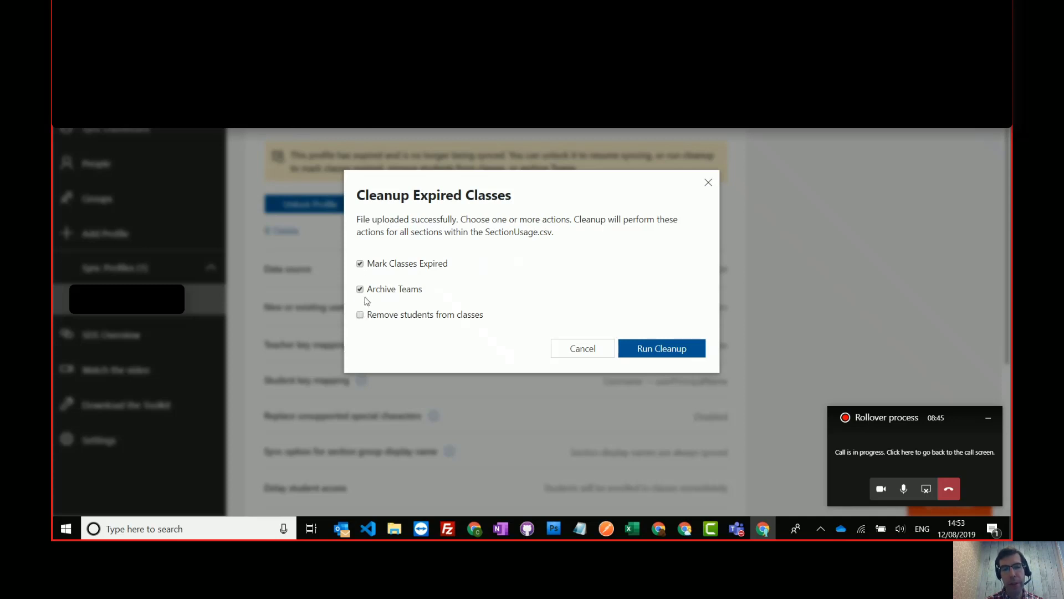
pyautogui.click(360, 263)
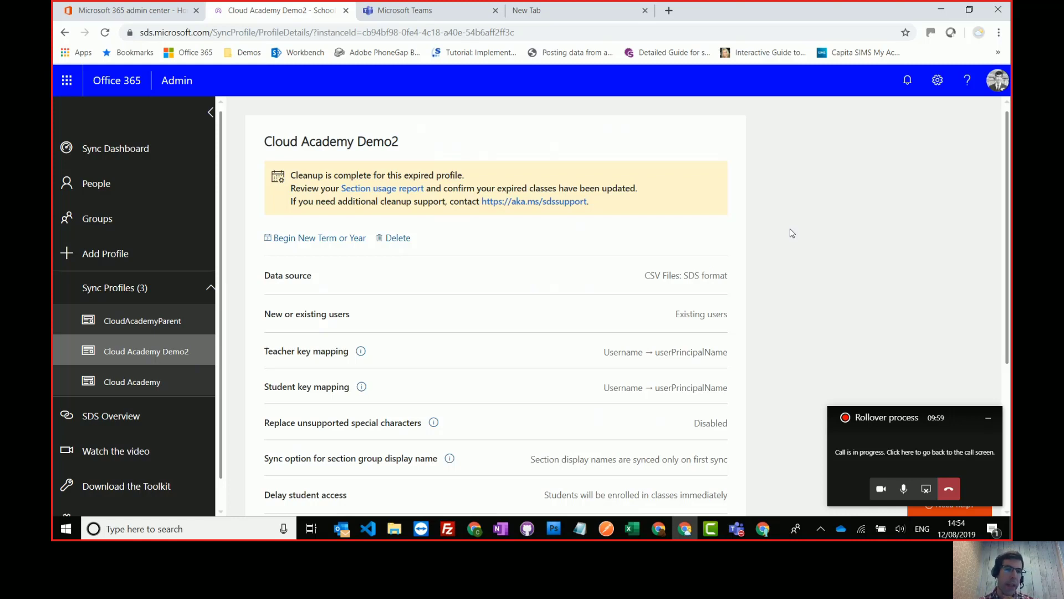
# - Follow the Section usage report link in the Cloud Academy Demo2 cleanup-complete banner
pyautogui.moveTo(293, 188); pyautogui.dragTo(635, 184)
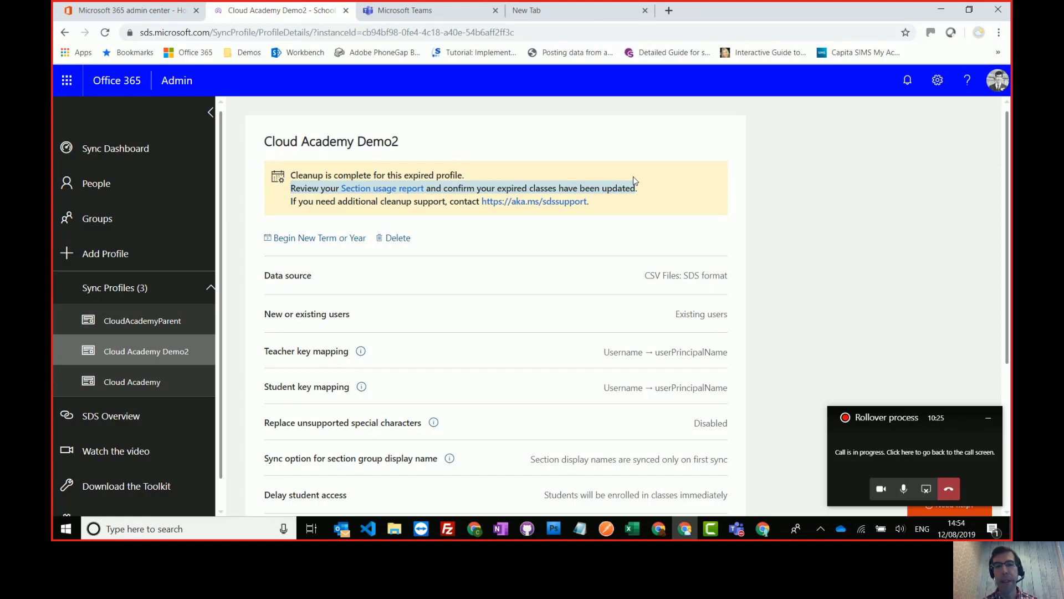
pyautogui.click(302, 198)
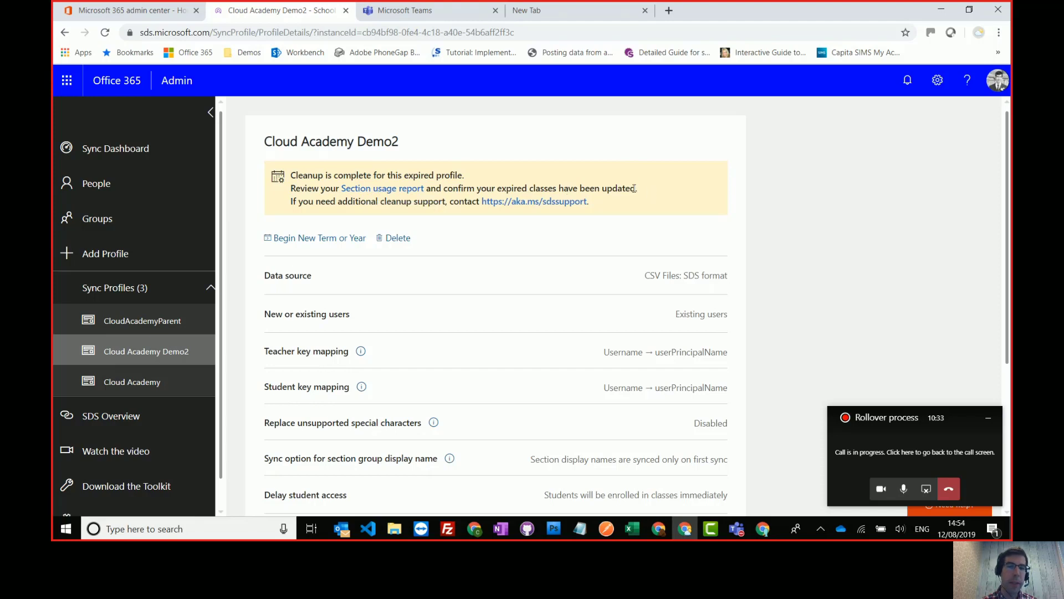
pyautogui.click(405, 189)
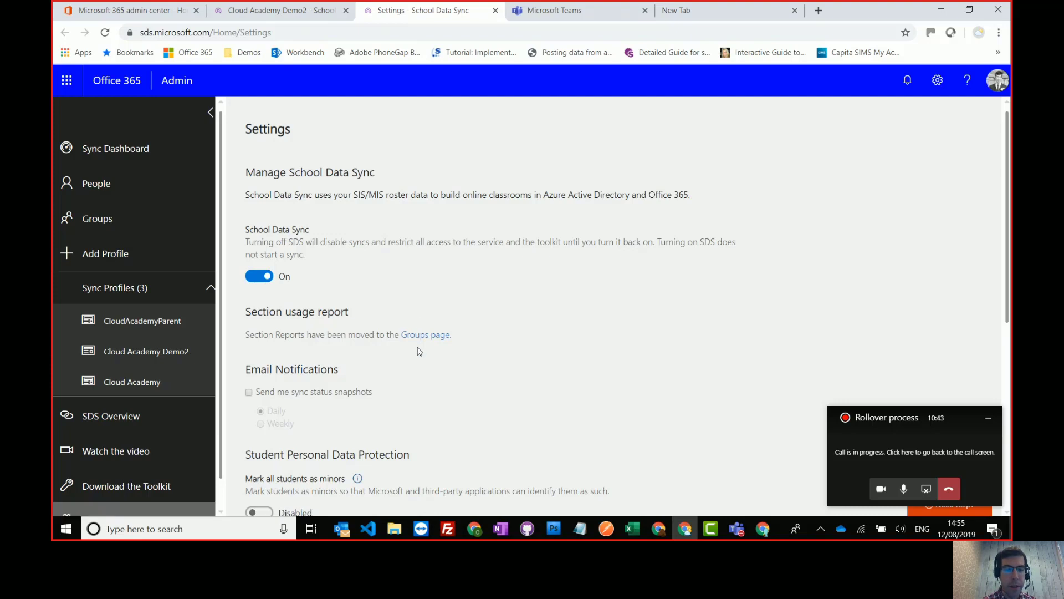
# - Reach the Groups page's Sections tab with the Section Report pane showing
pyautogui.moveTo(272, 336); pyautogui.dragTo(429, 341)
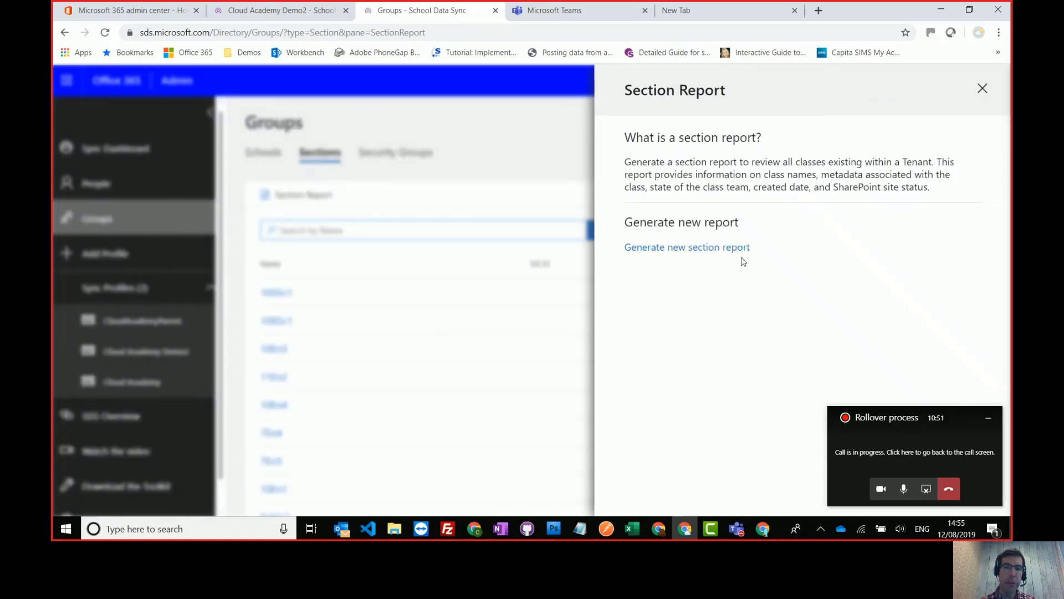
# - Generate a new section report, check its progress, and close the pane while it runs
pyautogui.click(698, 249)
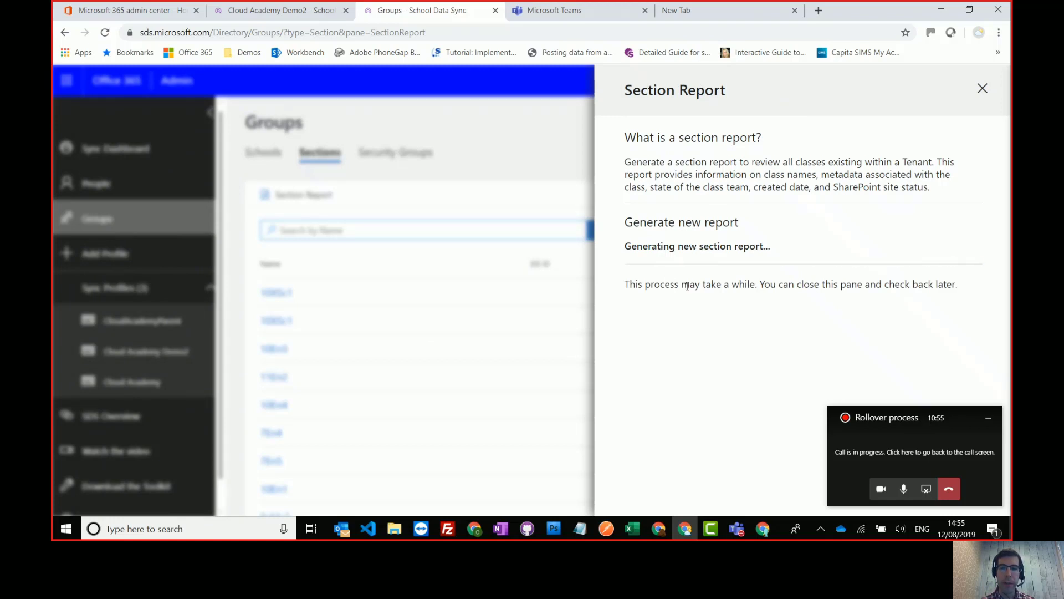
pyautogui.click(982, 90)
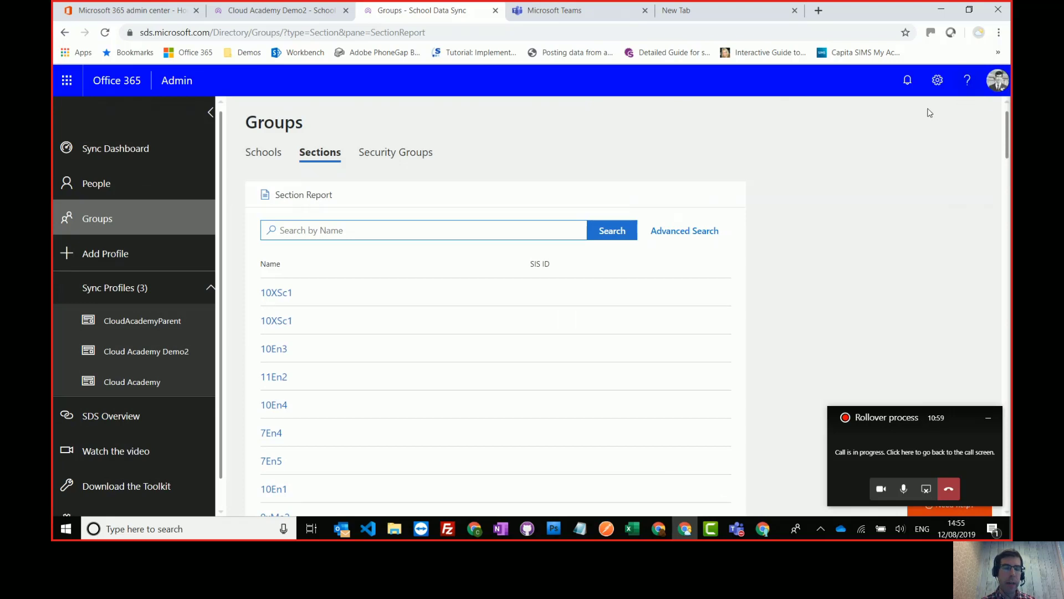
pyautogui.click(289, 199)
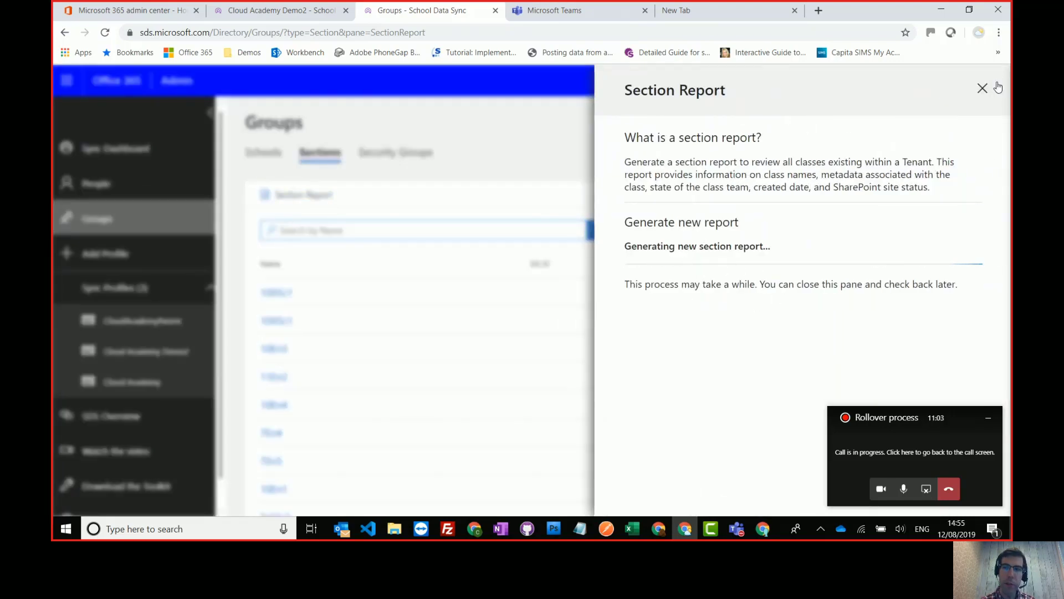
pyautogui.click(982, 89)
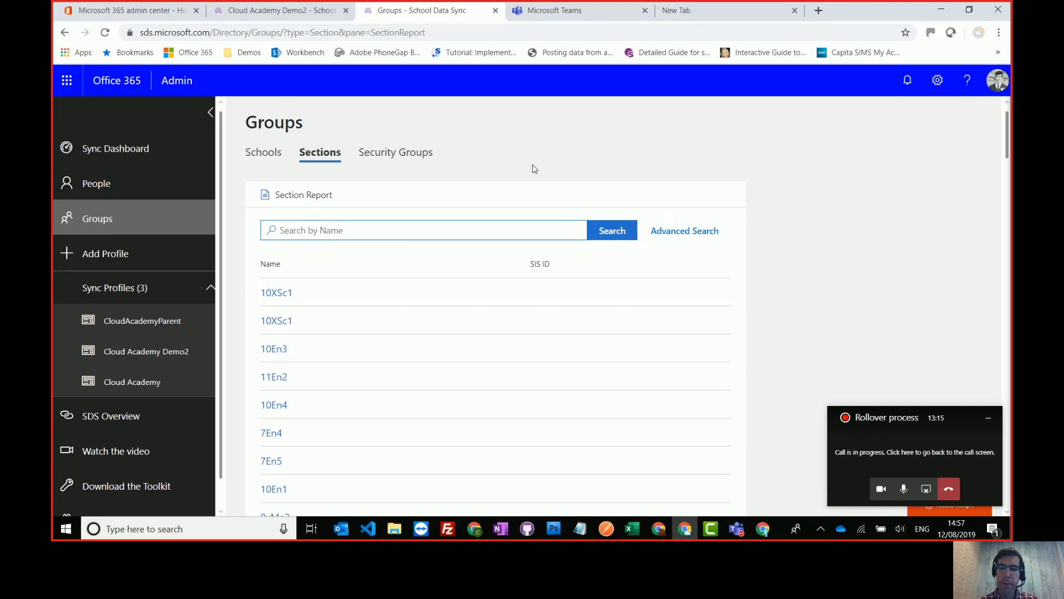
# - Download SectionUsage.csv from the Section Report pane's Last report and open it in Excel
pyautogui.click(308, 197)
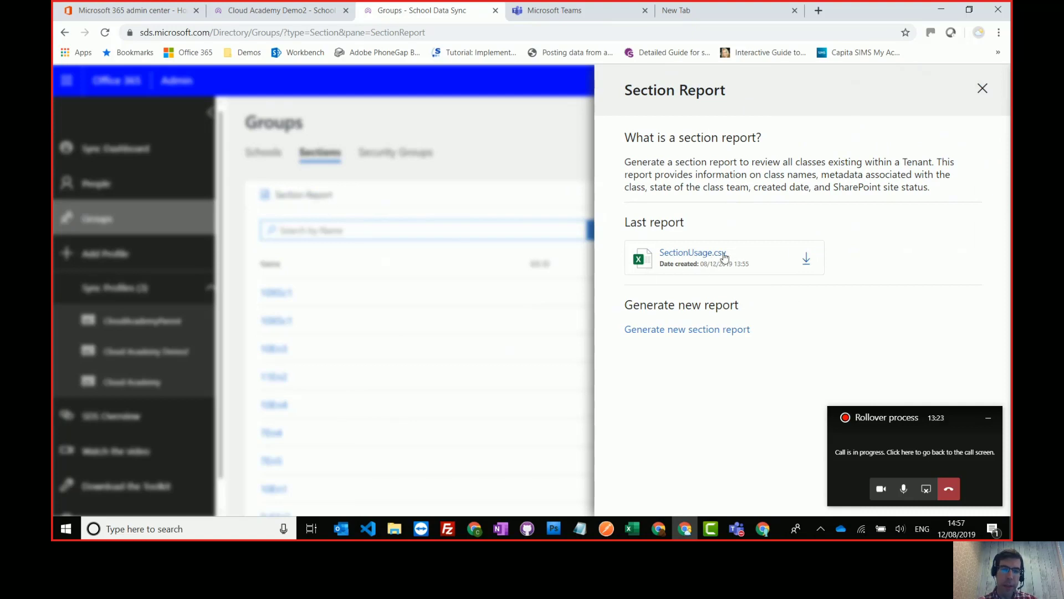
pyautogui.click(740, 260)
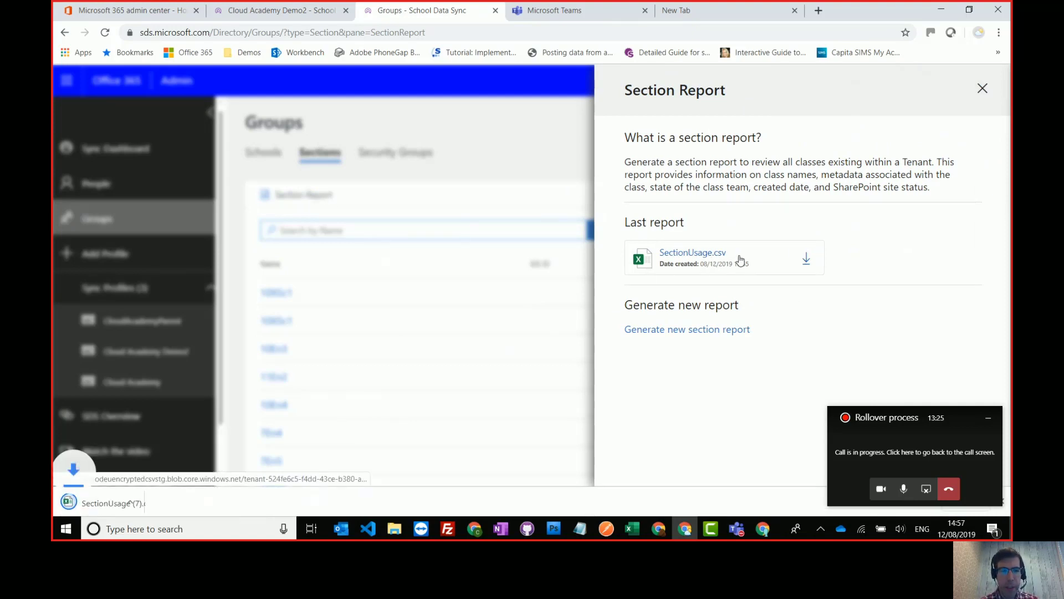
pyautogui.click(141, 501)
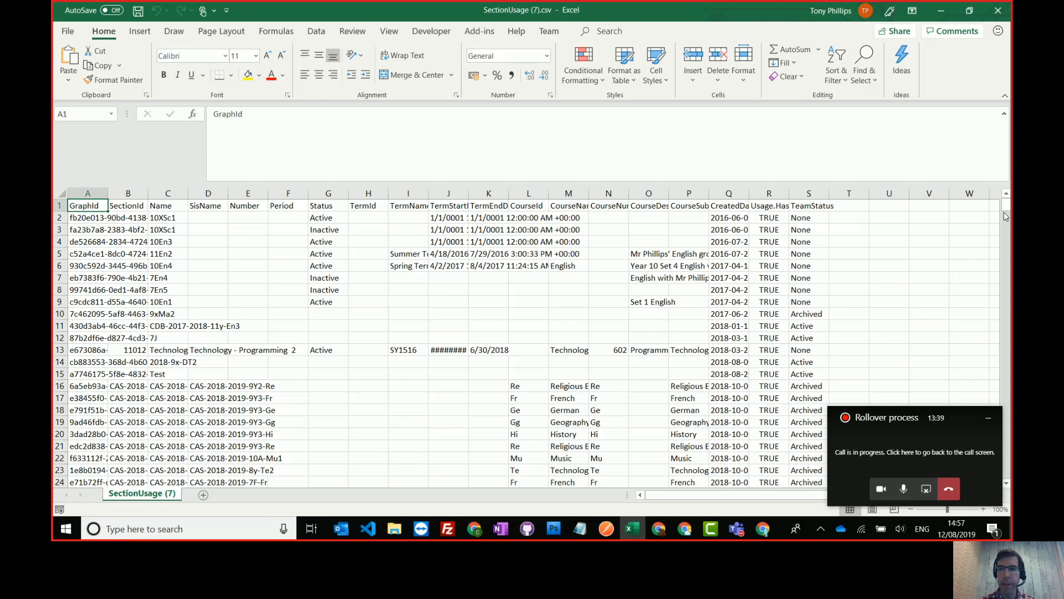
# - Scroll through SectionUsage (7).csv to review each class's status and TeamStatus
pyautogui.moveTo(1006, 214); pyautogui.dragTo(1005, 279)
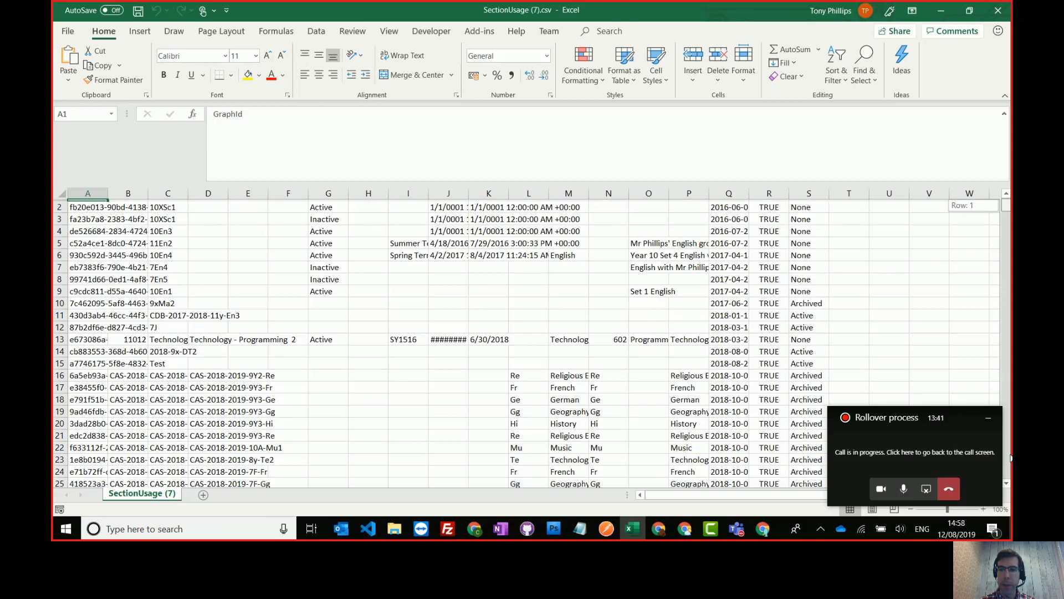
# - Format the whole A1:S510 SectionUsage range as a blue Light-style table with headers
pyautogui.moveTo(1011, 458); pyautogui.dragTo(1010, 478)
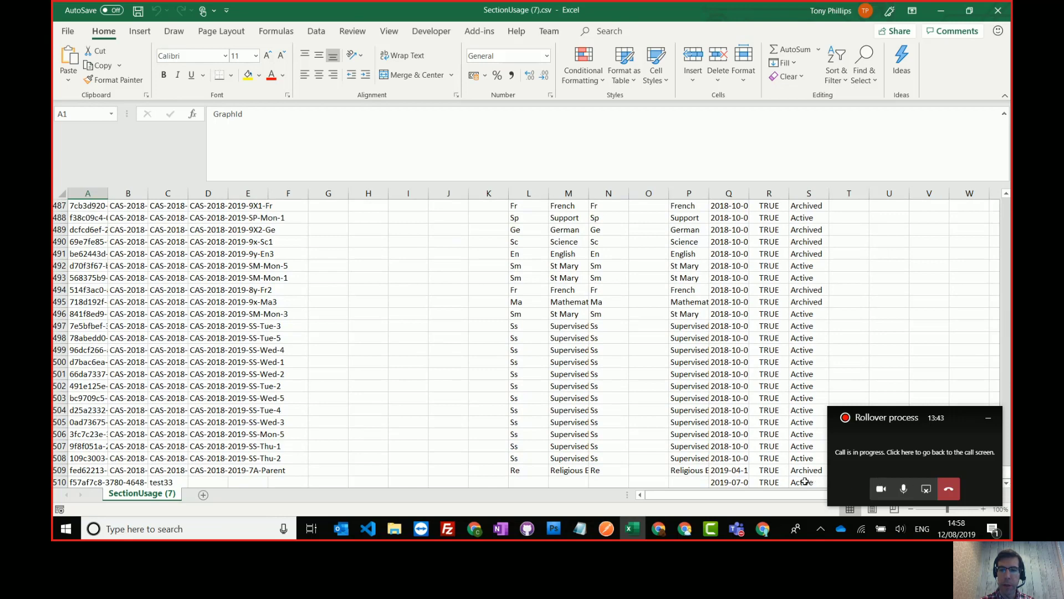
pyautogui.hotkey('ctrl', 'a')
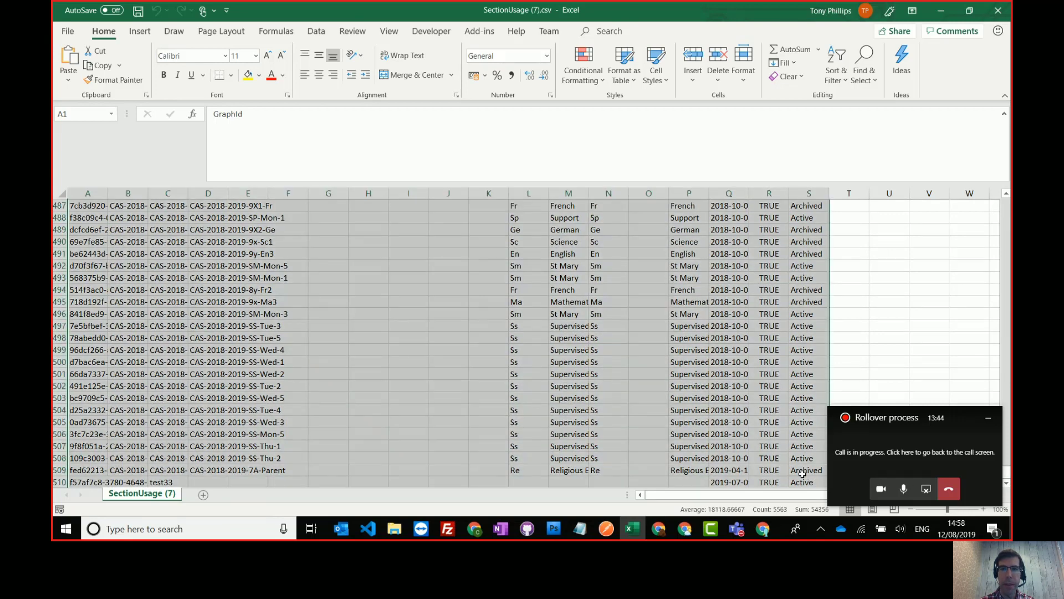
pyautogui.click(625, 75)
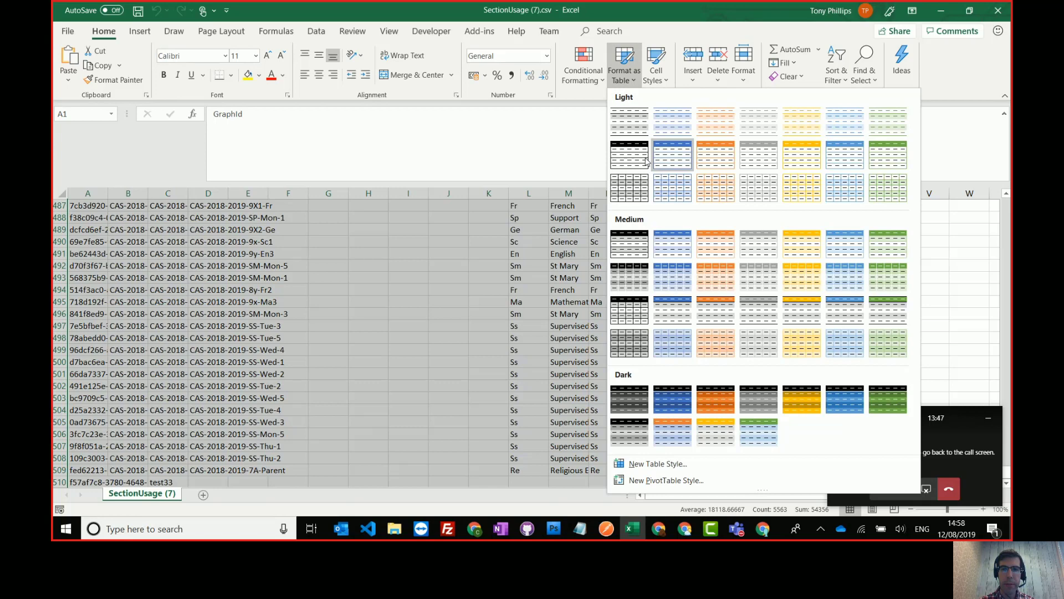
pyautogui.click(678, 157)
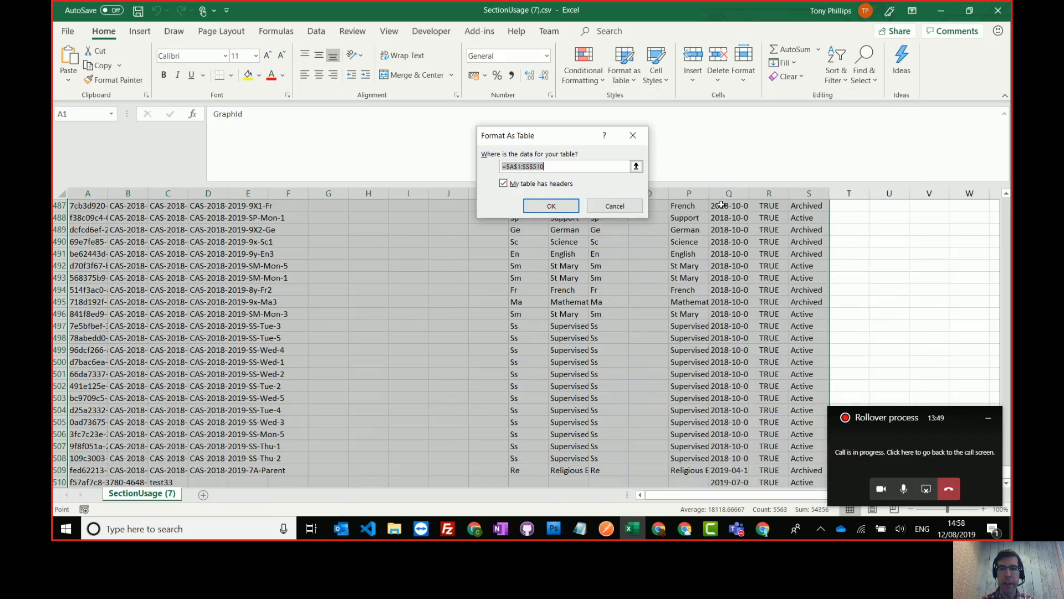
pyautogui.click(551, 206)
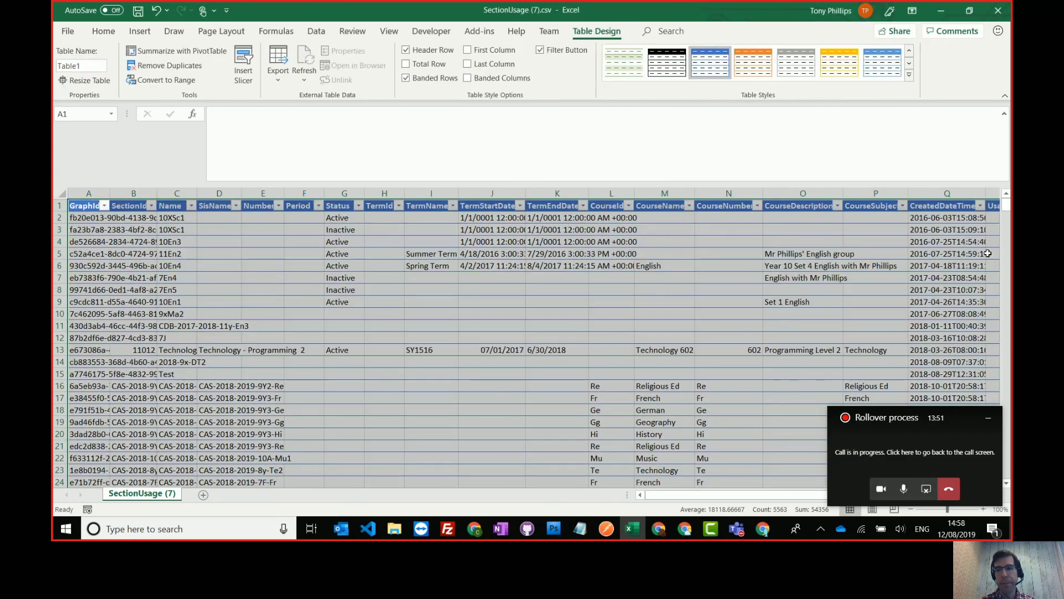
pyautogui.moveTo(726, 495); pyautogui.dragTo(780, 494)
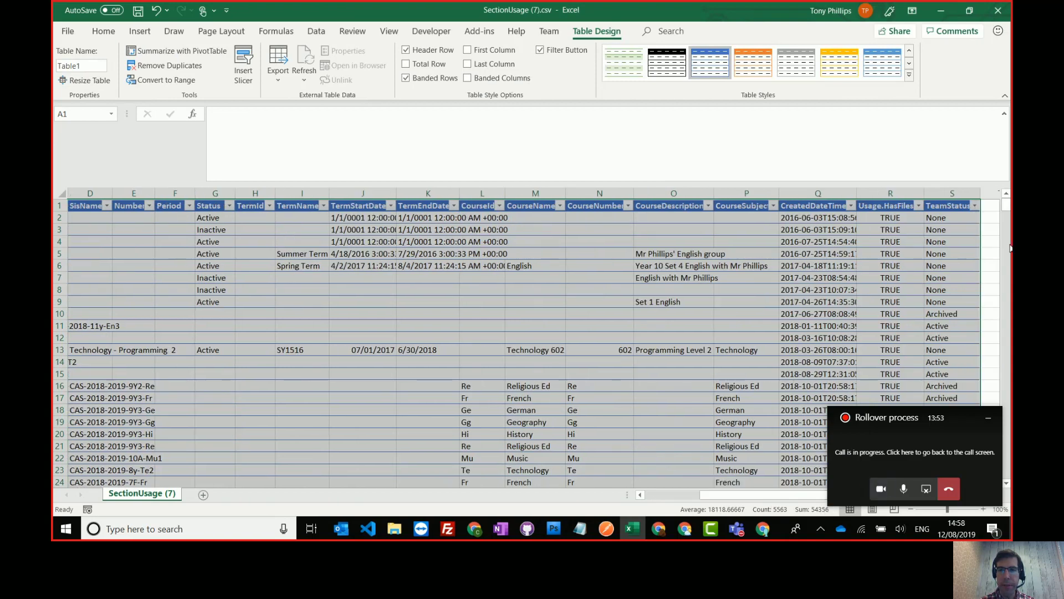
pyautogui.click(974, 205)
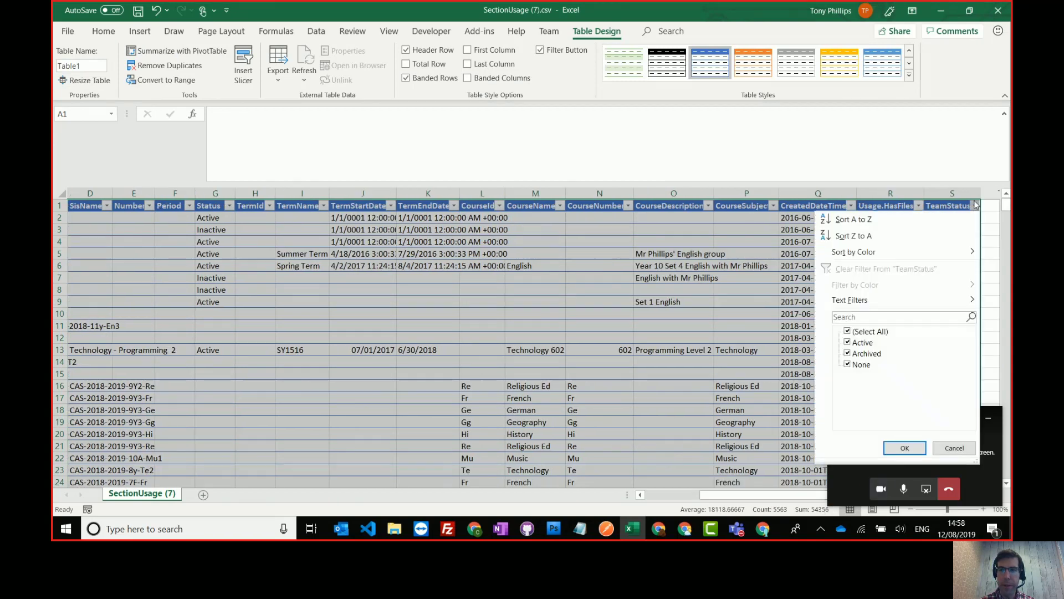
# - Exclude Archived from the TeamStatus filter, leaving 93 of 509 records visible
pyautogui.click(847, 353)
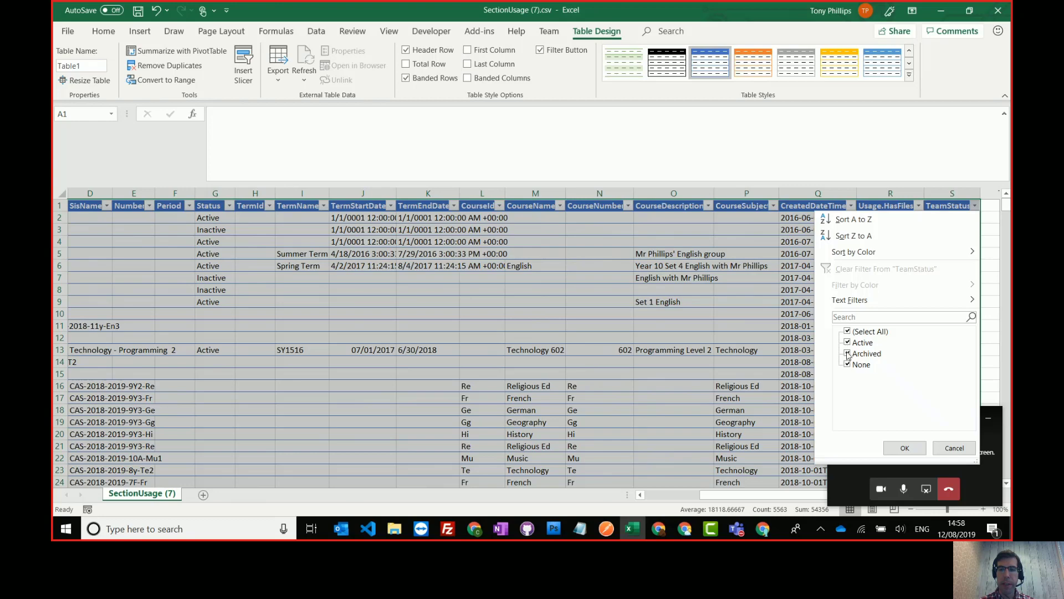
pyautogui.click(905, 449)
pyautogui.click(953, 254)
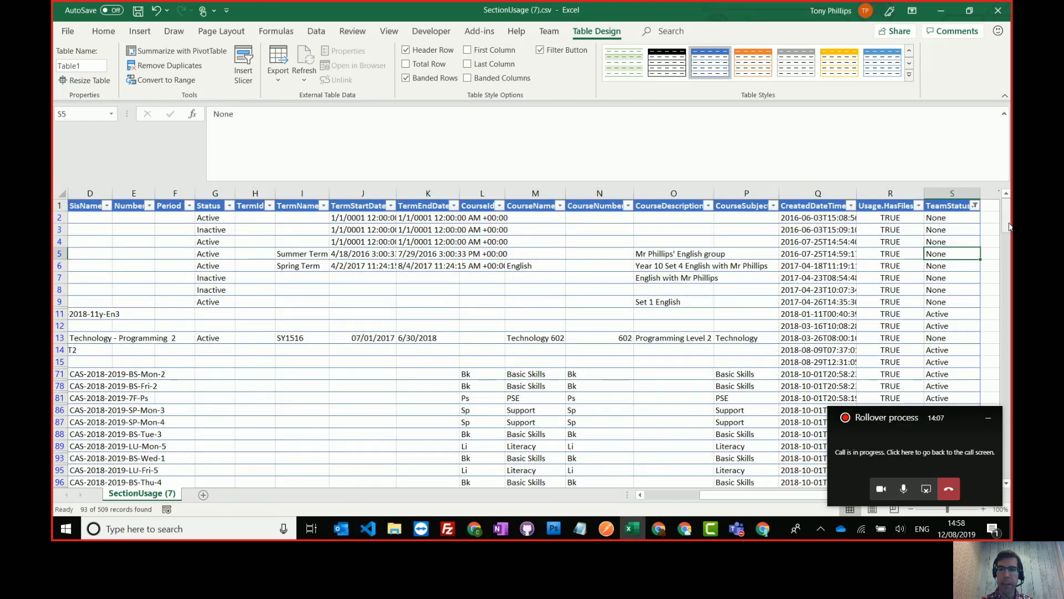
pyautogui.moveTo(1010, 226); pyautogui.dragTo(1010, 493)
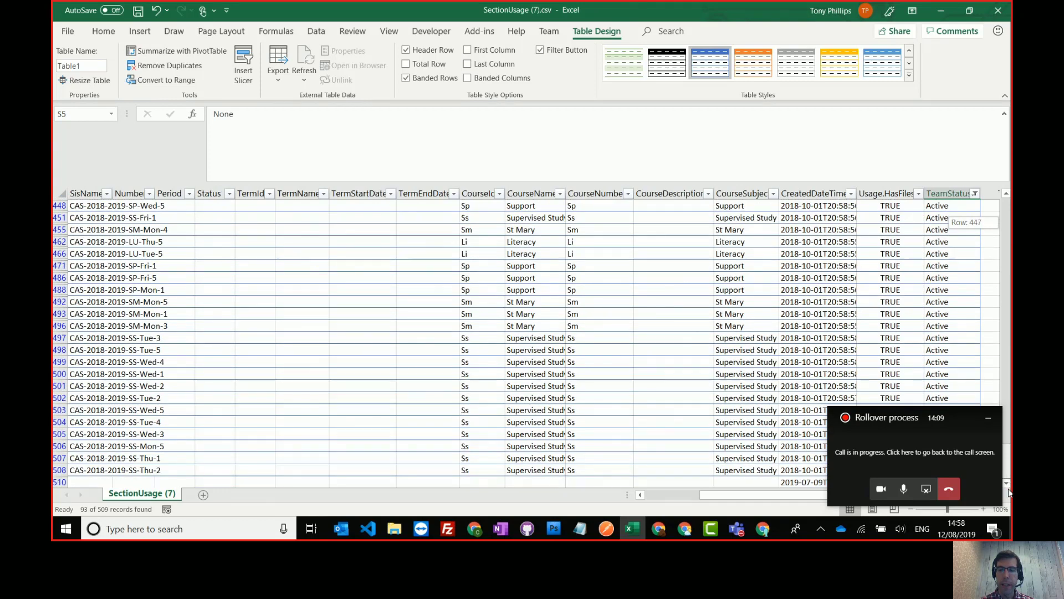
pyautogui.moveTo(904, 420); pyautogui.dragTo(910, 111)
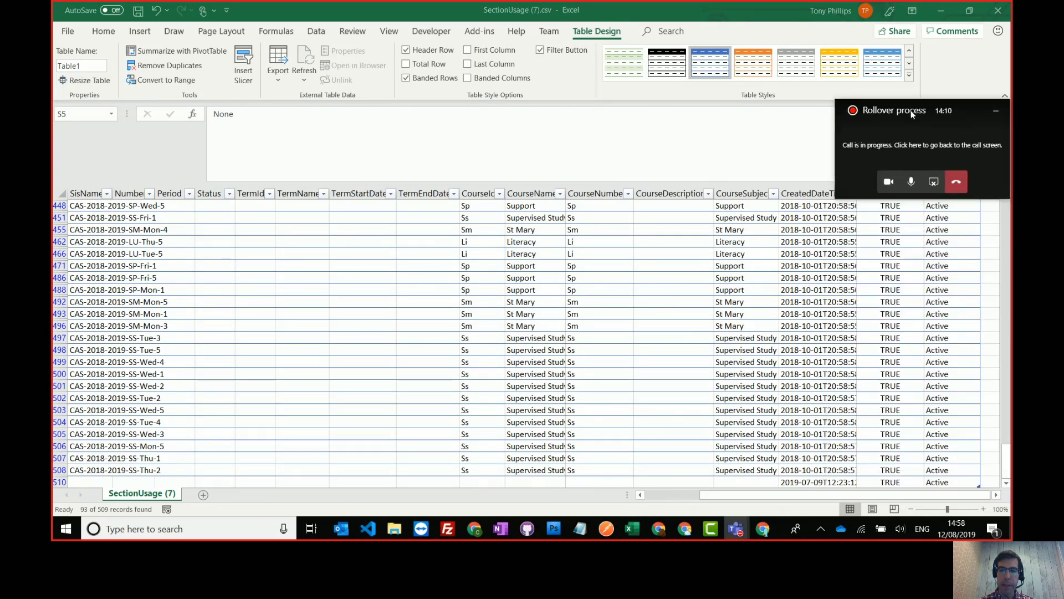
# - Select the visible filtered rows from S508 up to the first data row, excluding the header
pyautogui.click(937, 470)
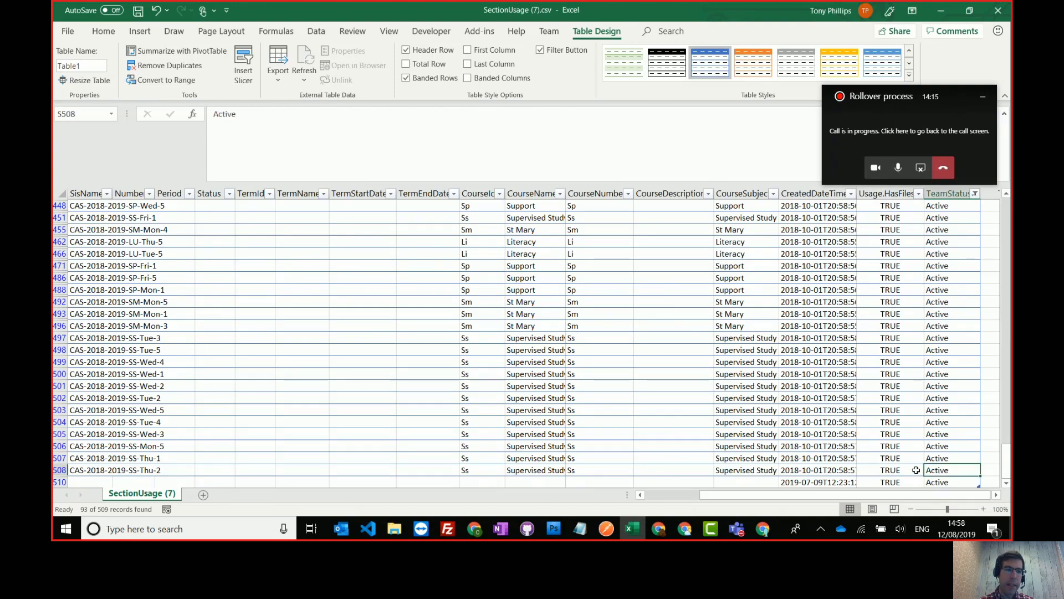
pyautogui.hotkey('ctrl', 'shift', 'Home')
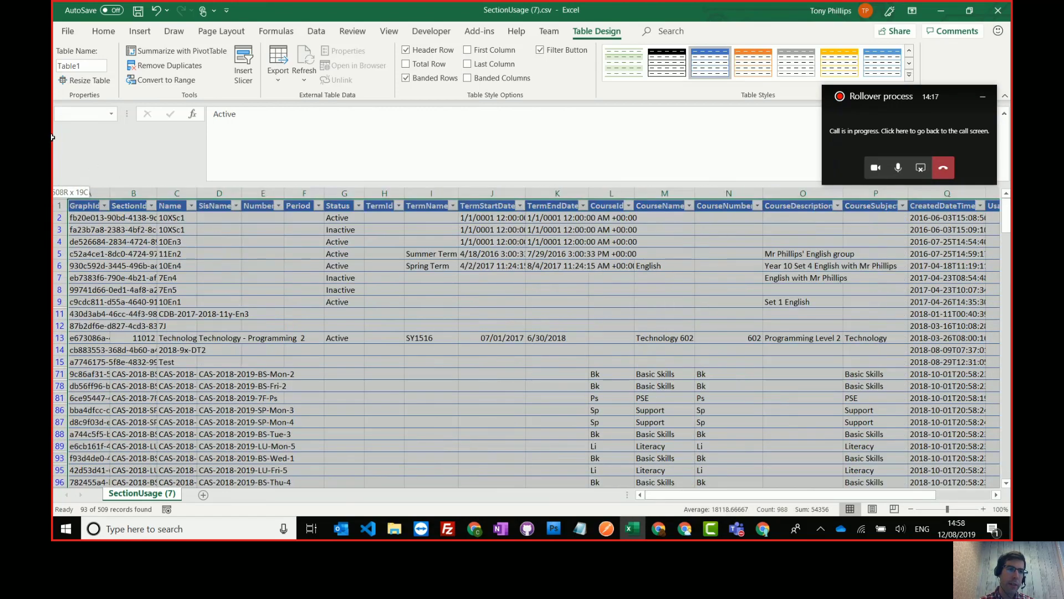
pyautogui.hotkey('shift', 'Down')
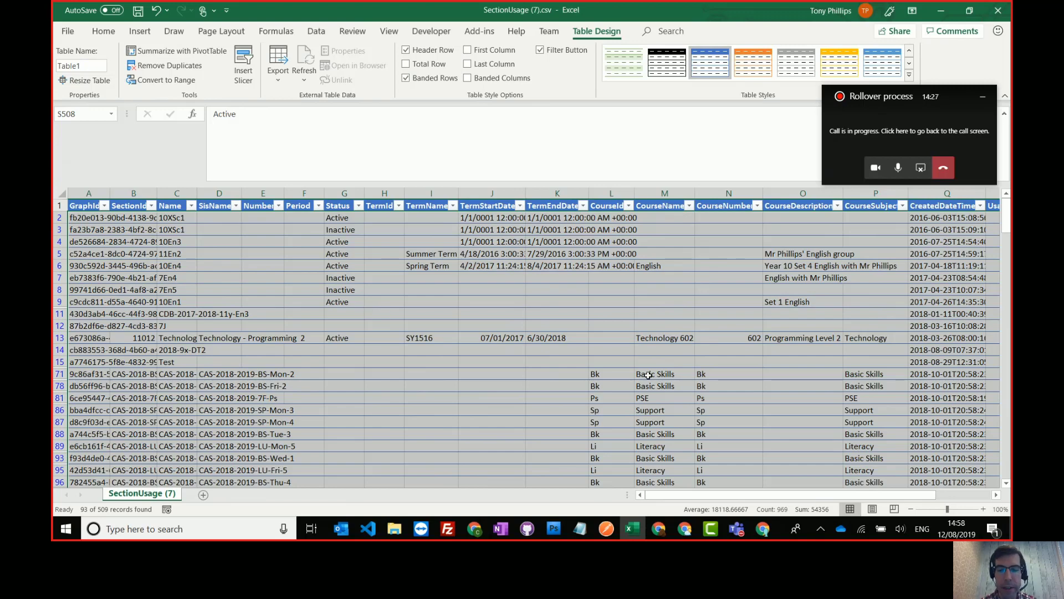
# - Close the SDS section report, then list admin center Office 365 groups down to the CAS-2018-2019 rows
pyautogui.click(685, 528)
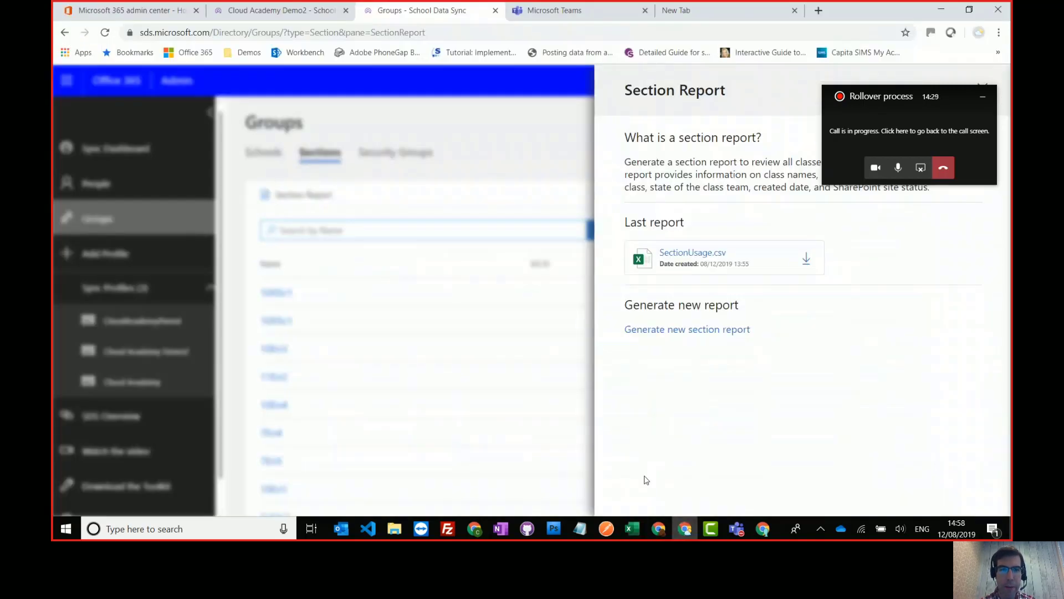
pyautogui.click(482, 195)
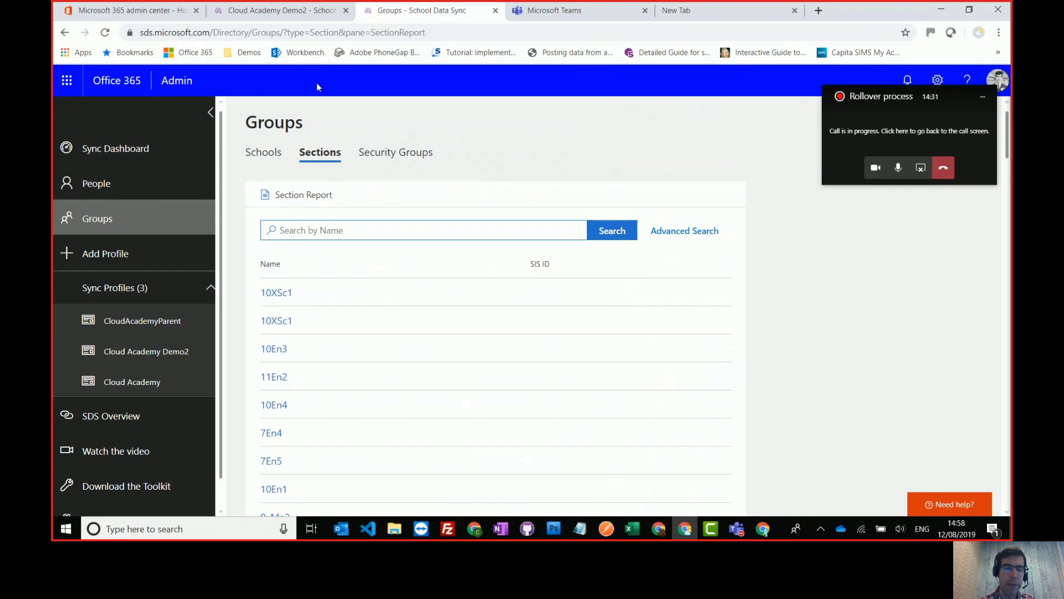
pyautogui.click(159, 12)
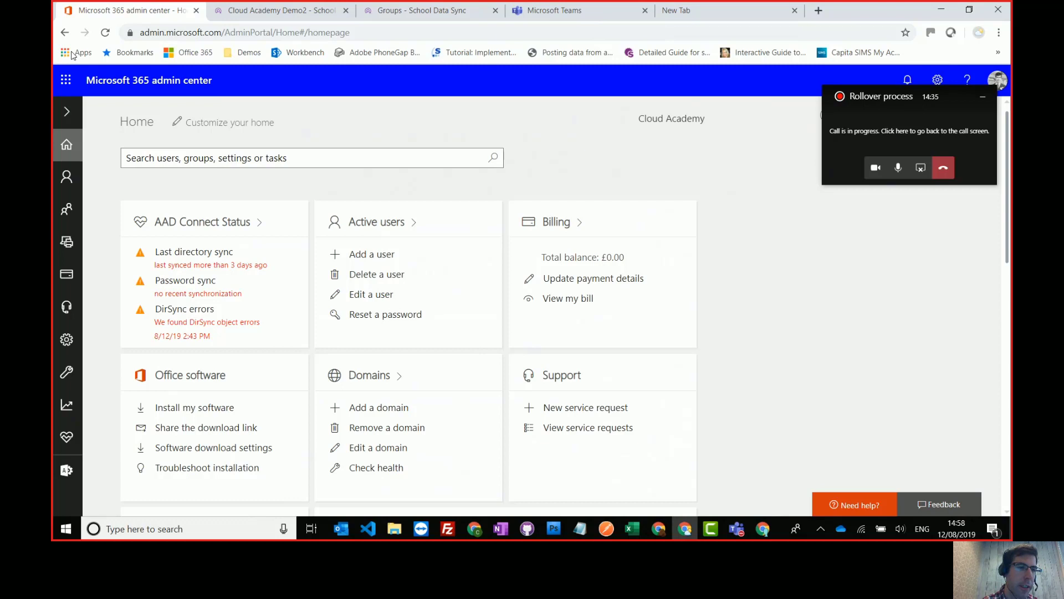
pyautogui.moveTo(66, 209)
pyautogui.click(127, 242)
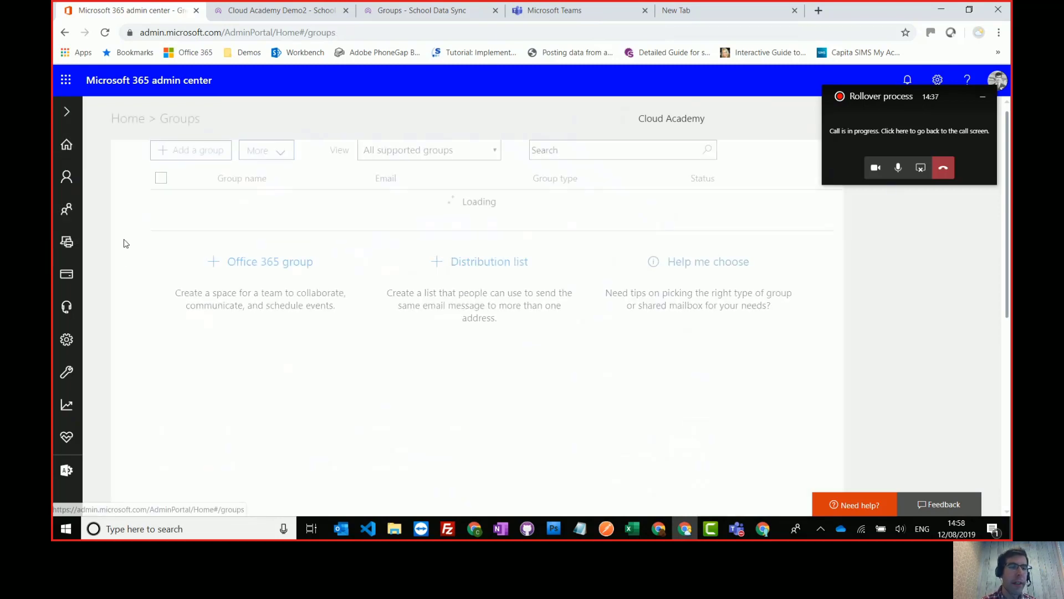
pyautogui.click(414, 175)
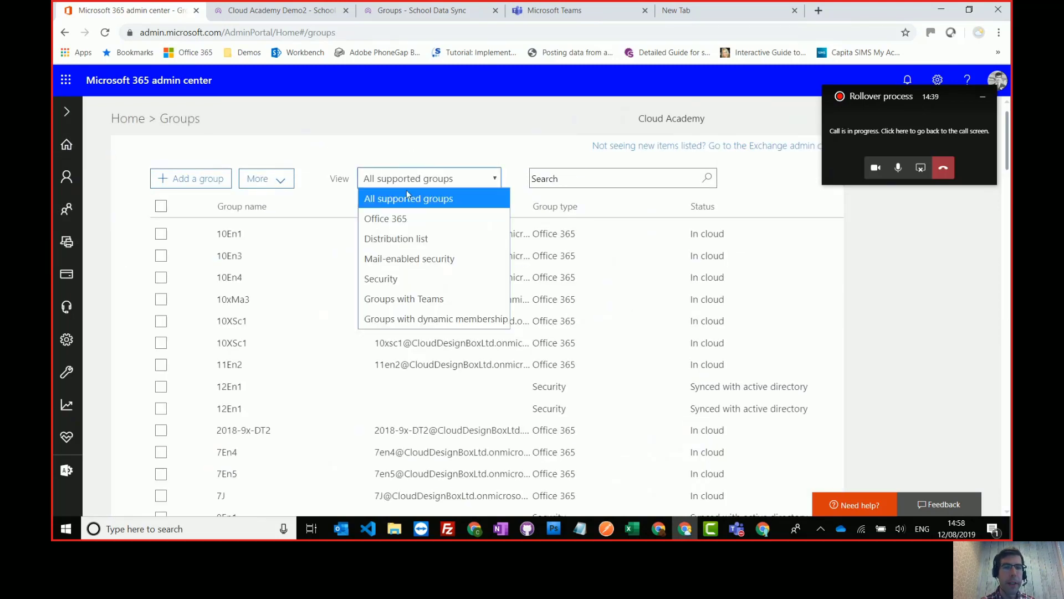
pyautogui.press('Escape')
pyautogui.press('Down')
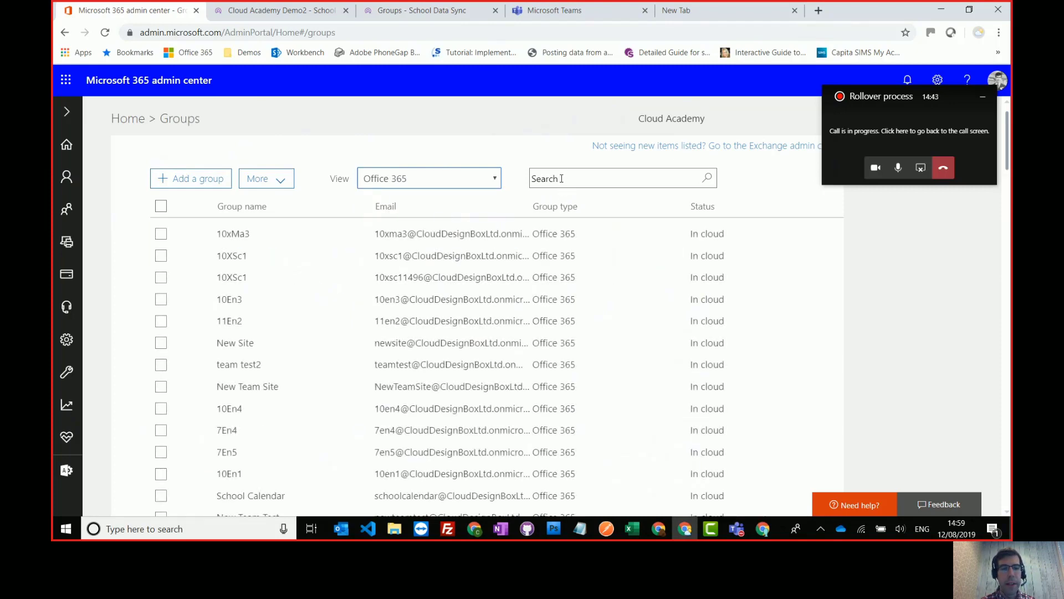
pyautogui.scroll(-15, 536, 330)
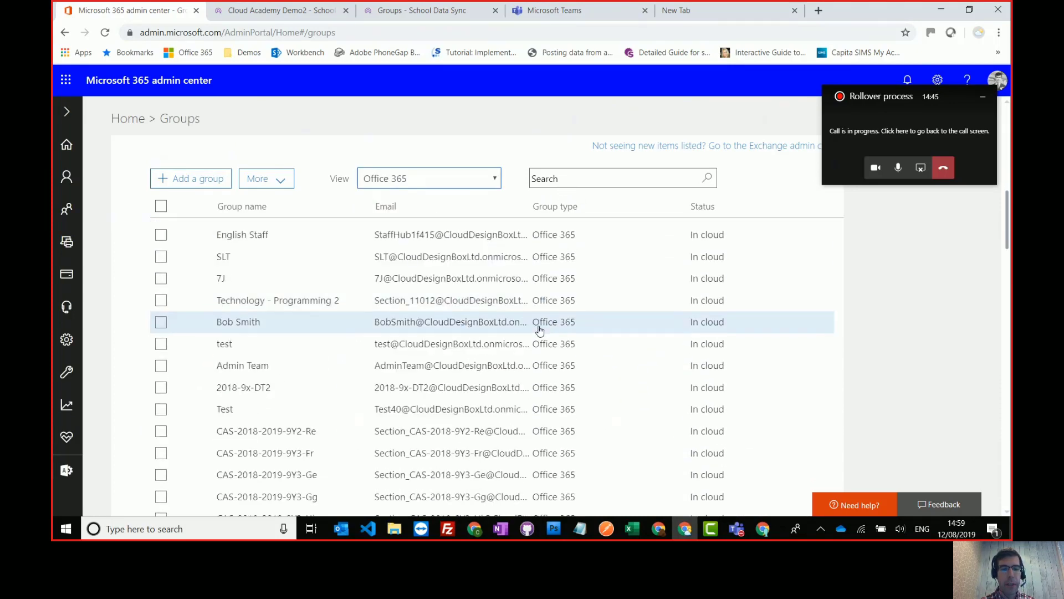
# - Search for a staff account by name and add it as an owner of CAS-2018-2019-9Y3-Re
pyautogui.click(160, 353)
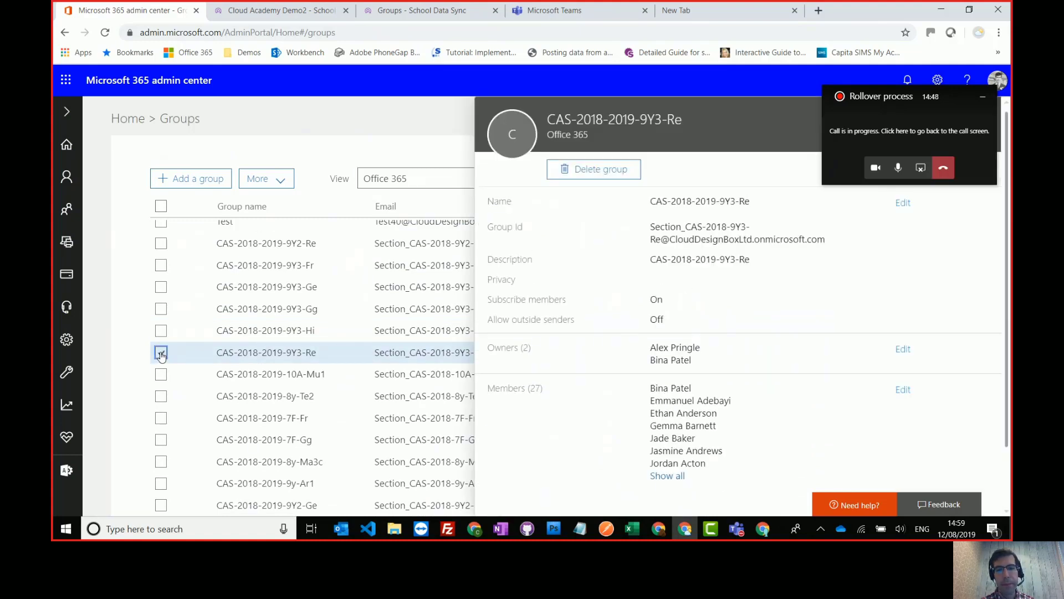
pyautogui.click(904, 349)
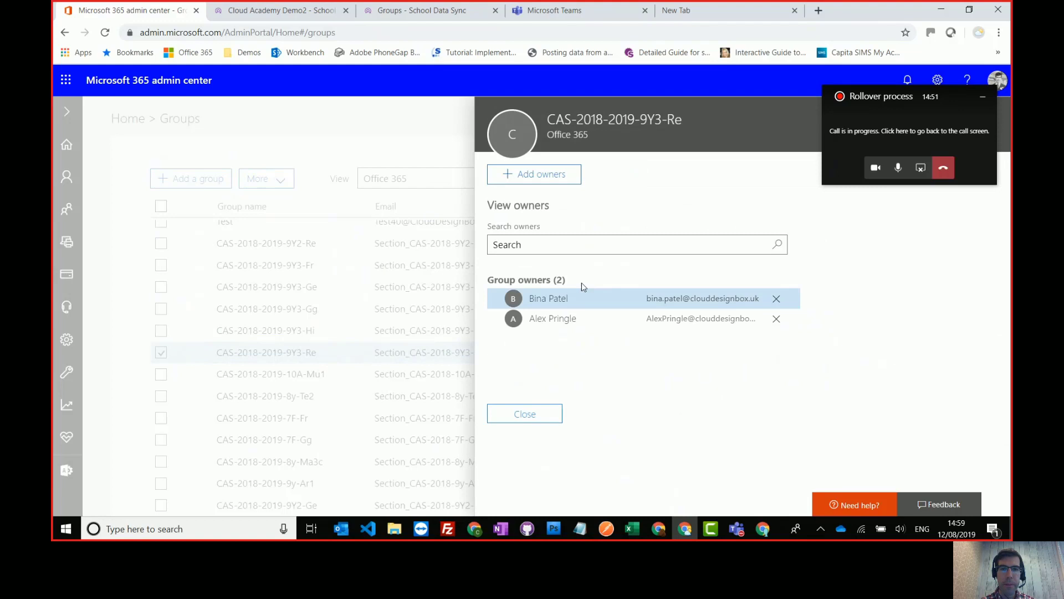
pyautogui.click(541, 177)
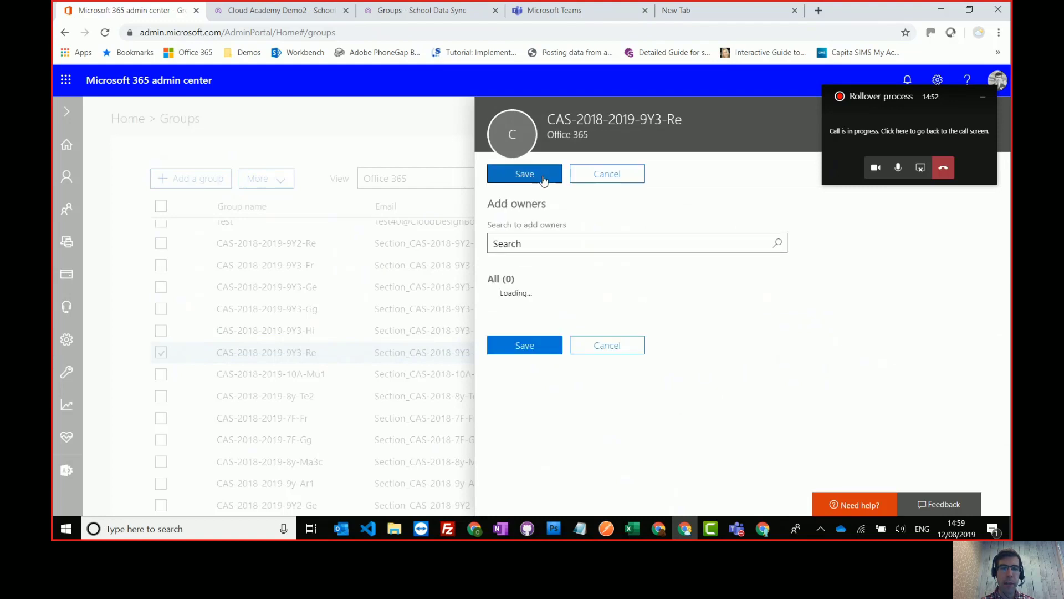
pyautogui.click(556, 243)
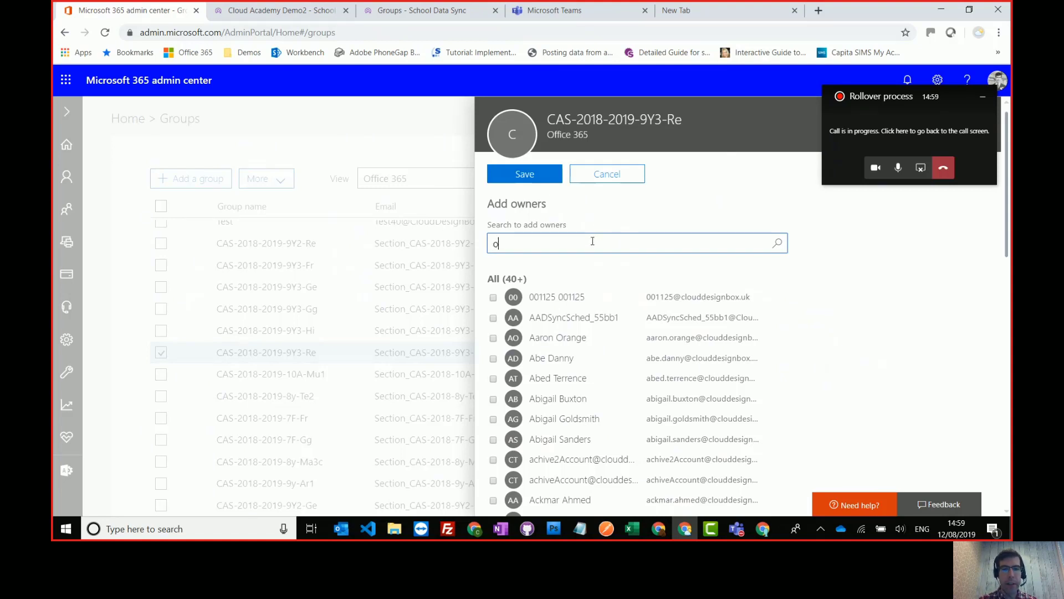
pyautogui.press('BackSpace')
pyautogui.write('tony')
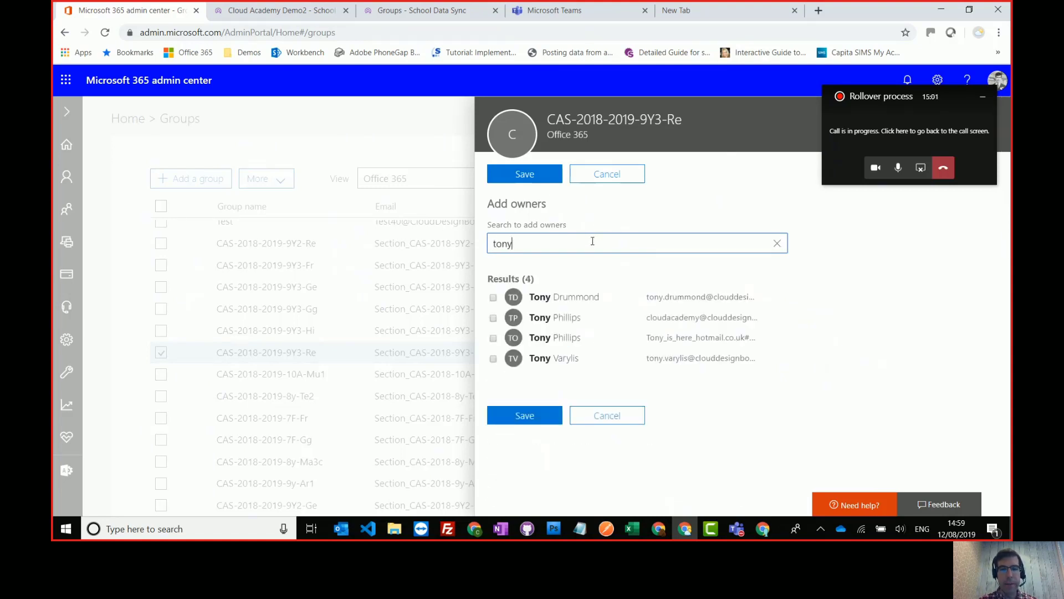
pyautogui.click(493, 317)
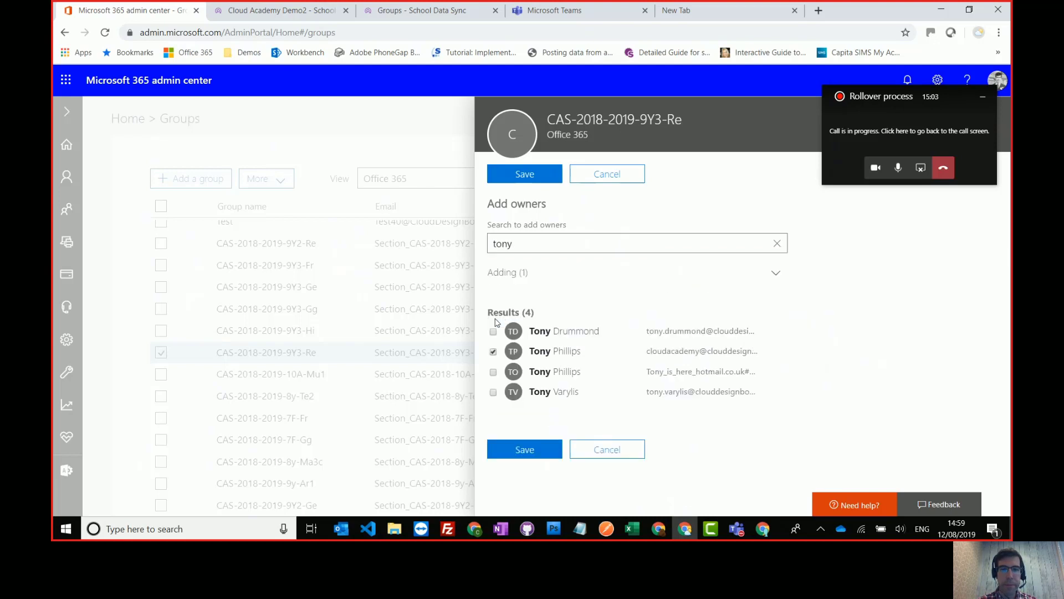
pyautogui.click(511, 456)
pyautogui.click(540, 231)
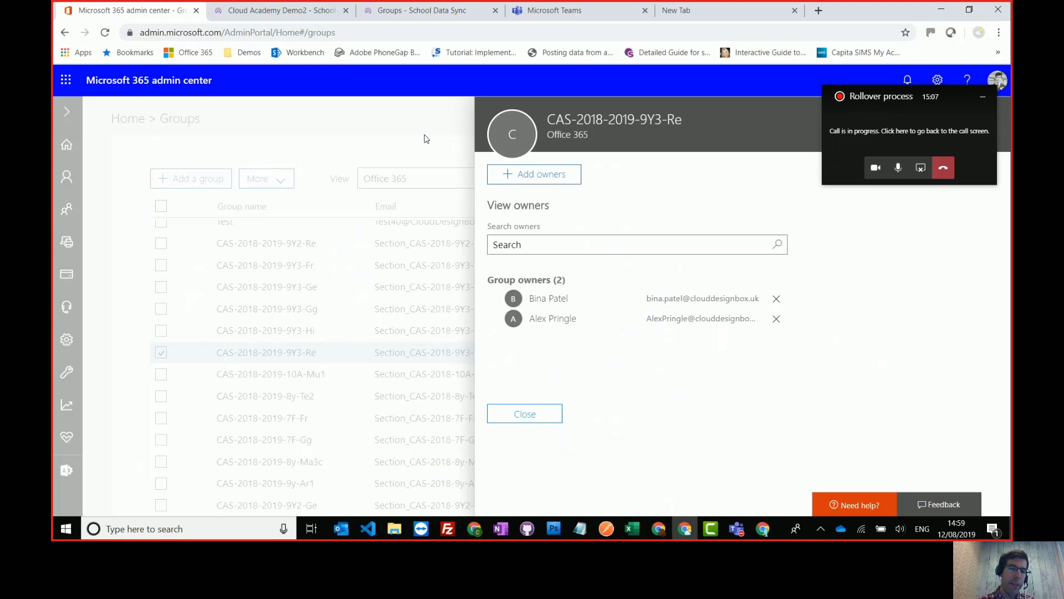
pyautogui.click(544, 414)
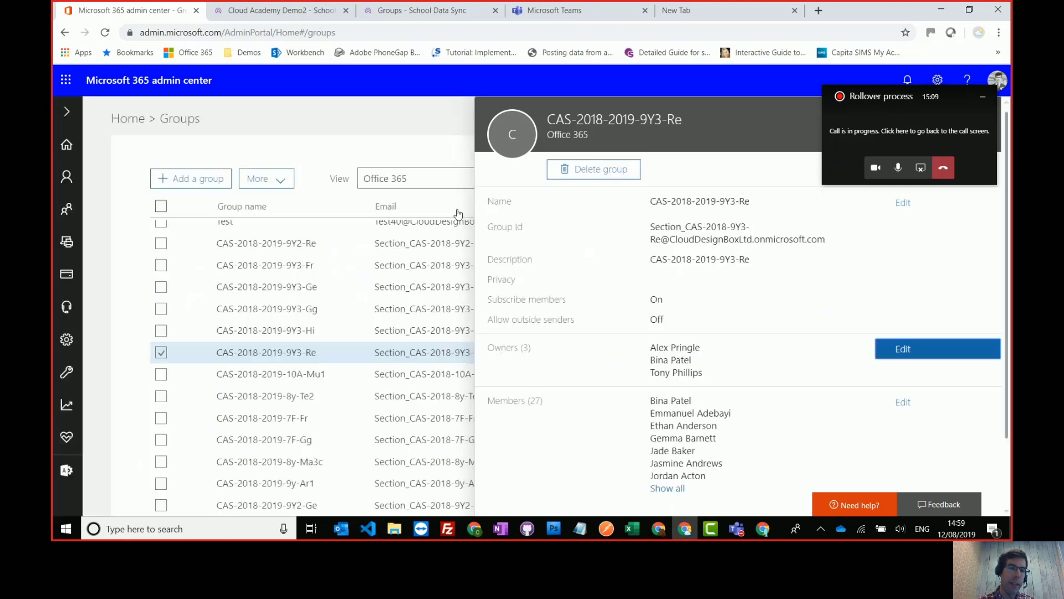
pyautogui.click(417, 159)
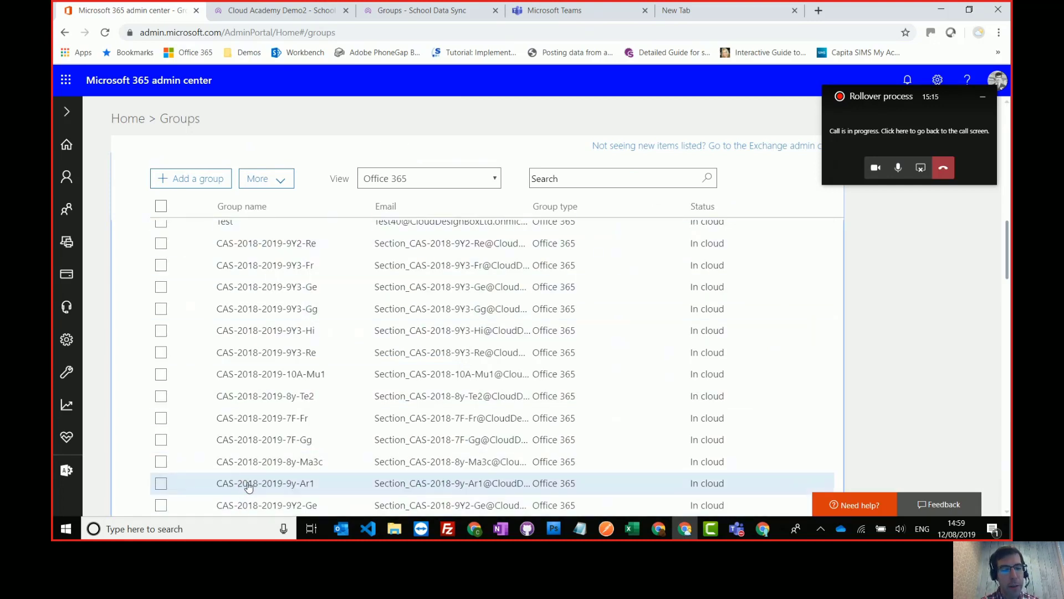
# - Open the Teams admin center from the Admin centers list
pyautogui.click(67, 474)
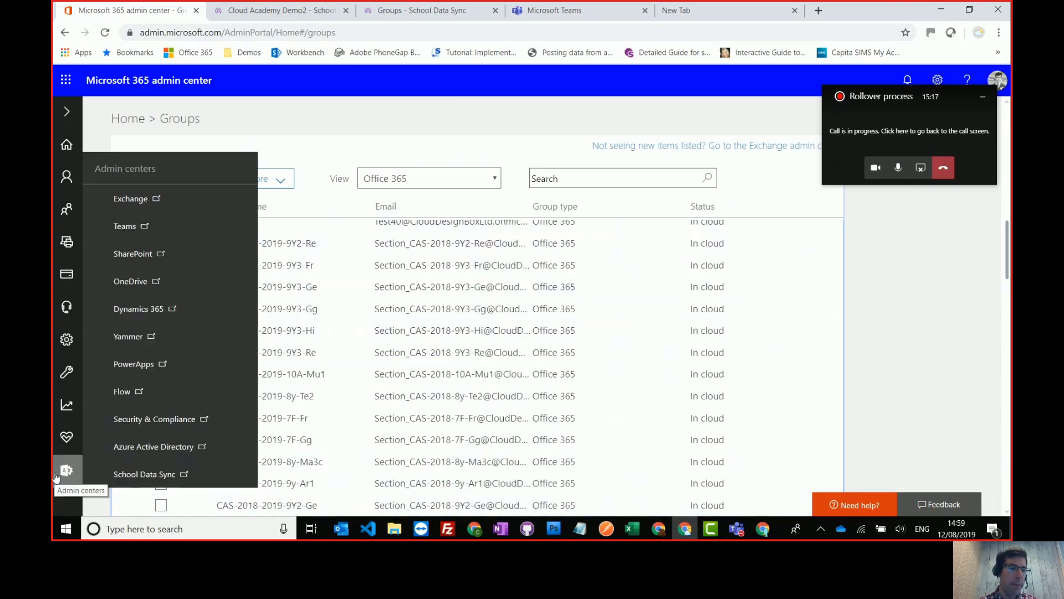
pyautogui.click(132, 228)
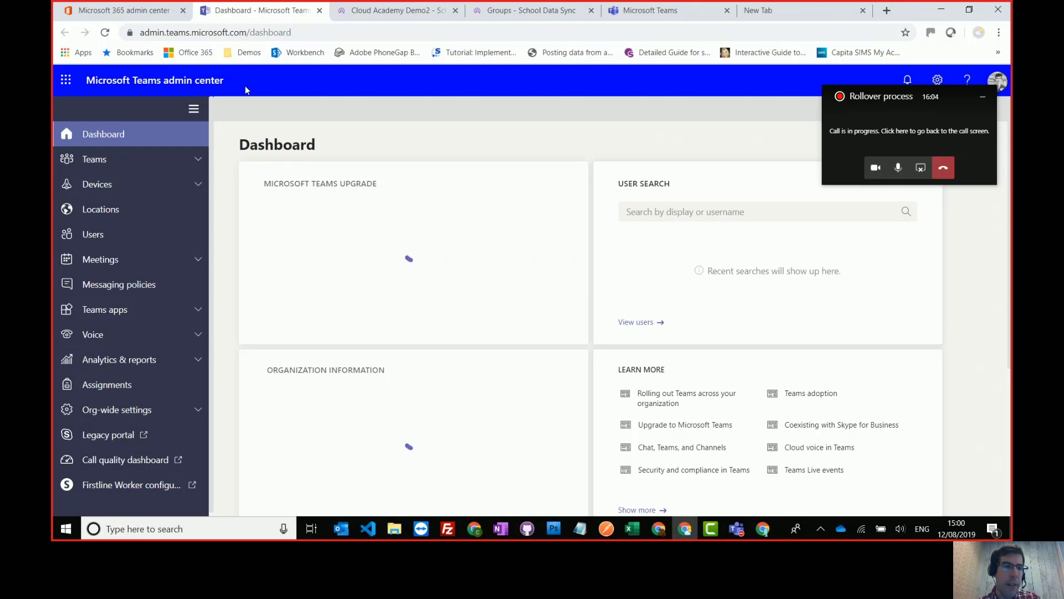
# - Select the 2018-9x-DT2 team in the Manage teams list
pyautogui.click(196, 162)
pyautogui.click(118, 192)
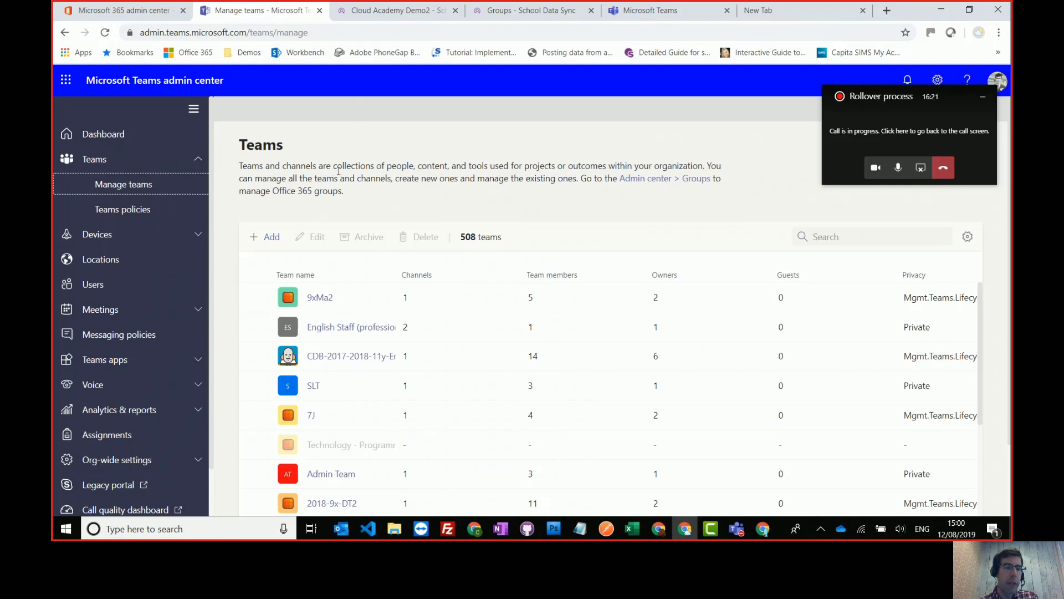
pyautogui.scroll(-2, 339, 171)
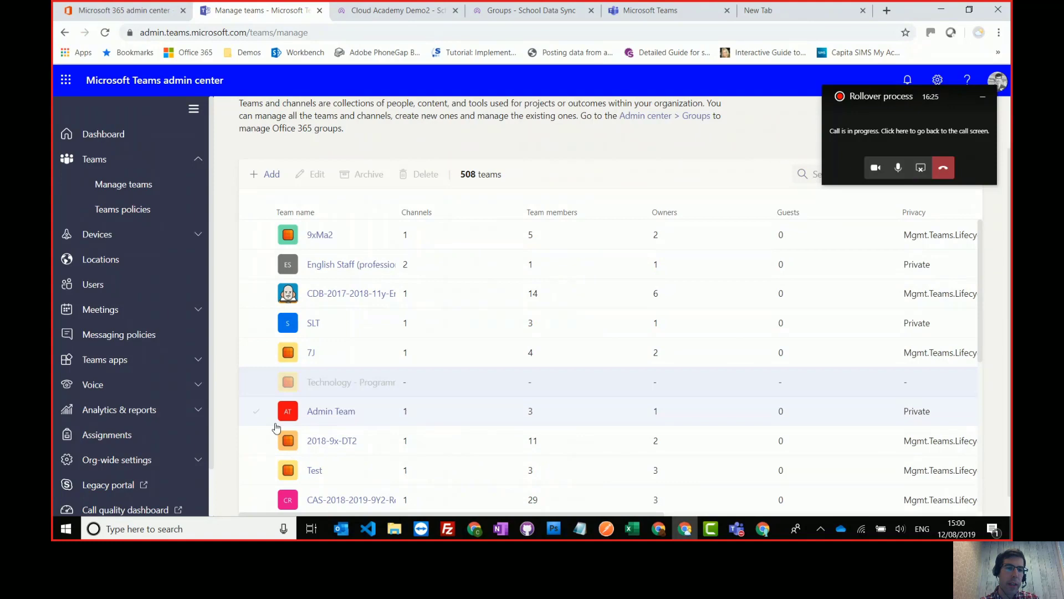
pyautogui.click(259, 442)
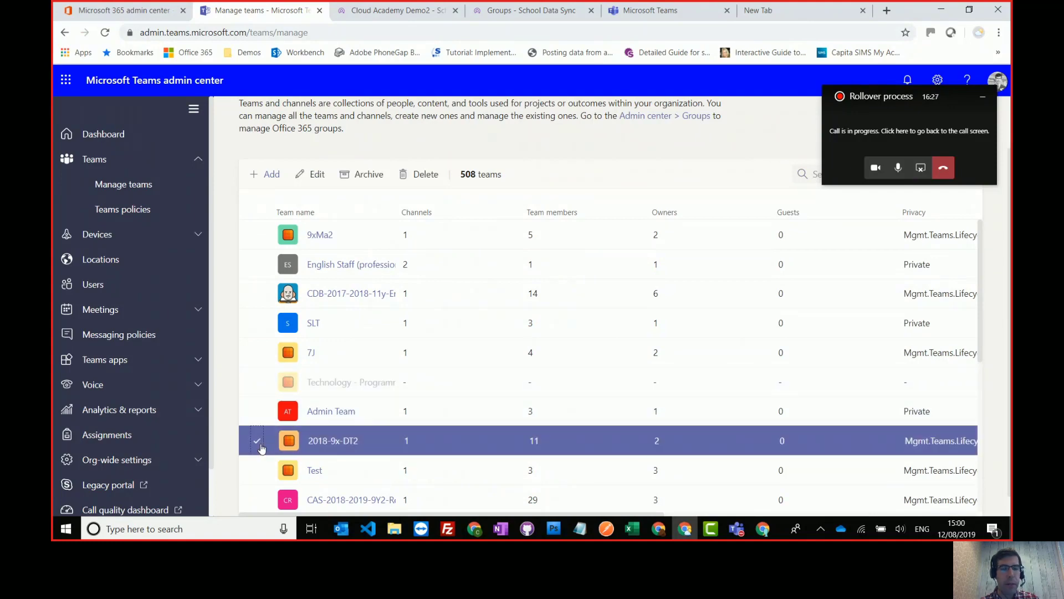
# - Check the SharePoint read-only archive option for 2018-9x-DT2, cancel without archiving, and return to Excel
pyautogui.click(367, 178)
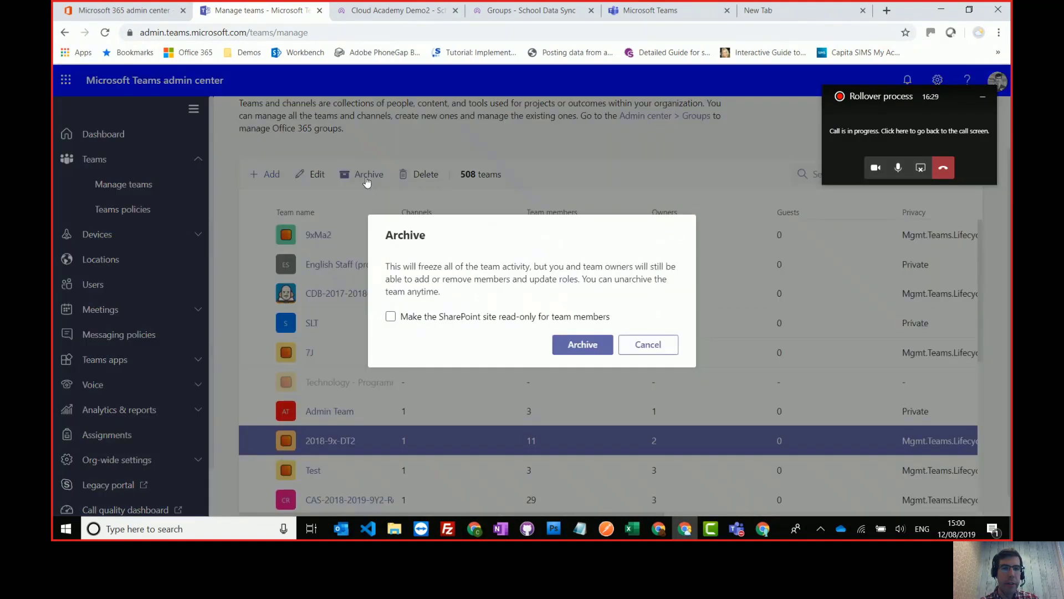
pyautogui.click(391, 319)
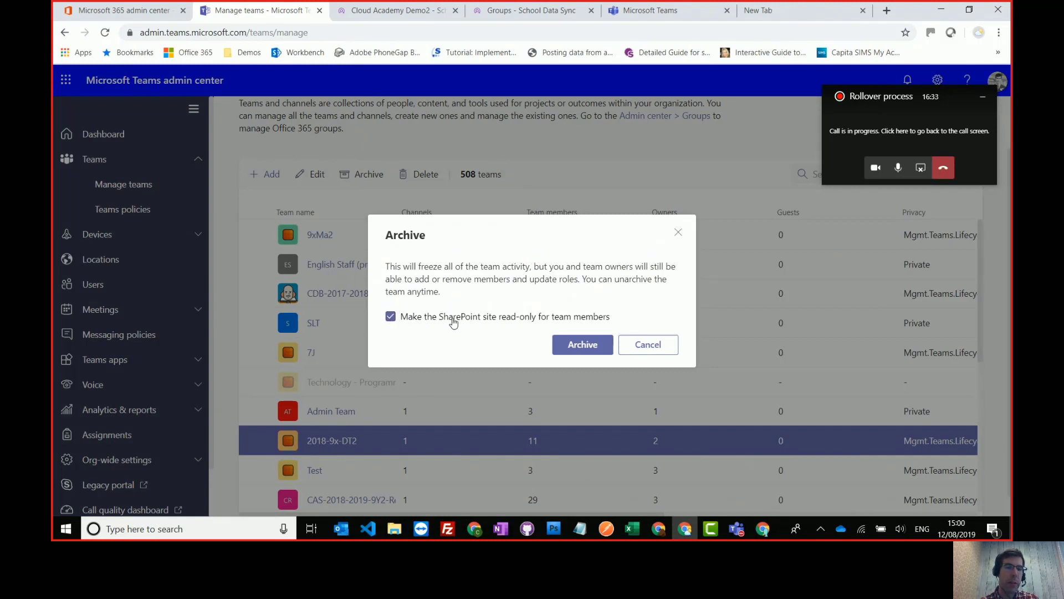
pyautogui.click(570, 320)
pyautogui.click(485, 322)
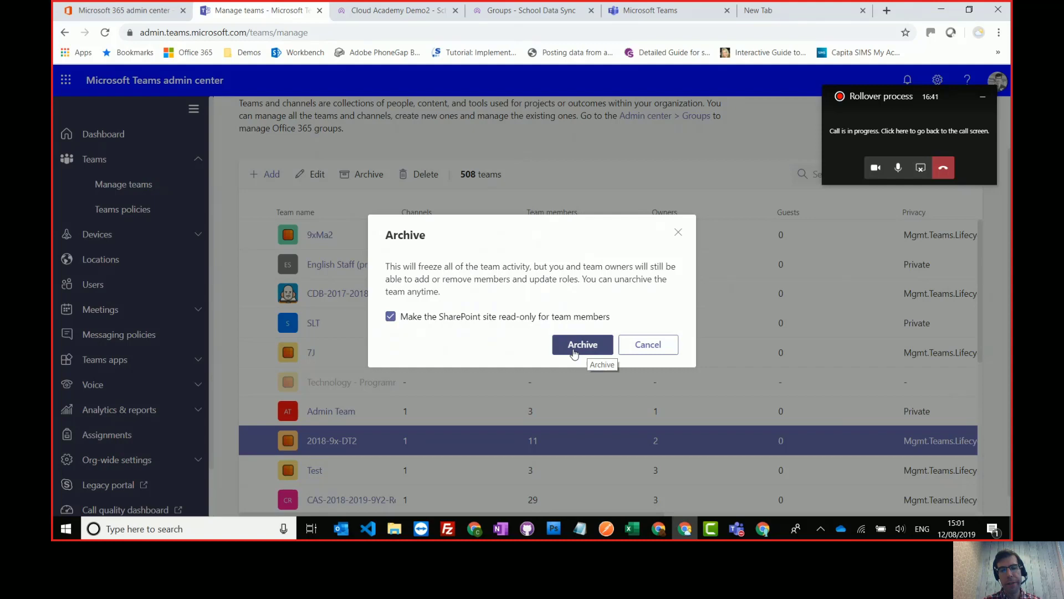
pyautogui.click(637, 346)
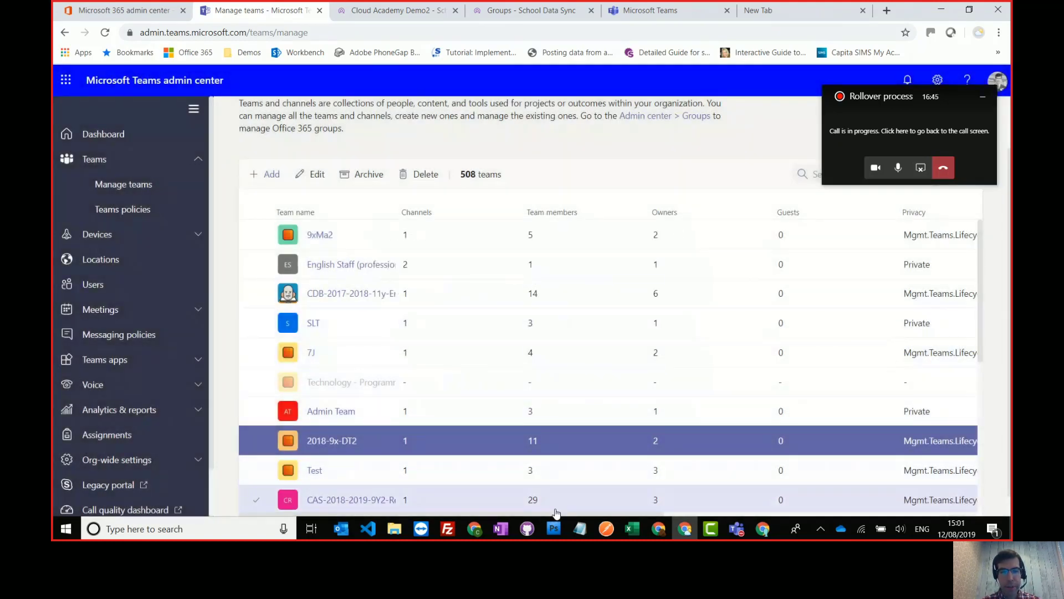
pyautogui.click(633, 529)
pyautogui.click(388, 362)
pyautogui.scroll(-5, 321, 402)
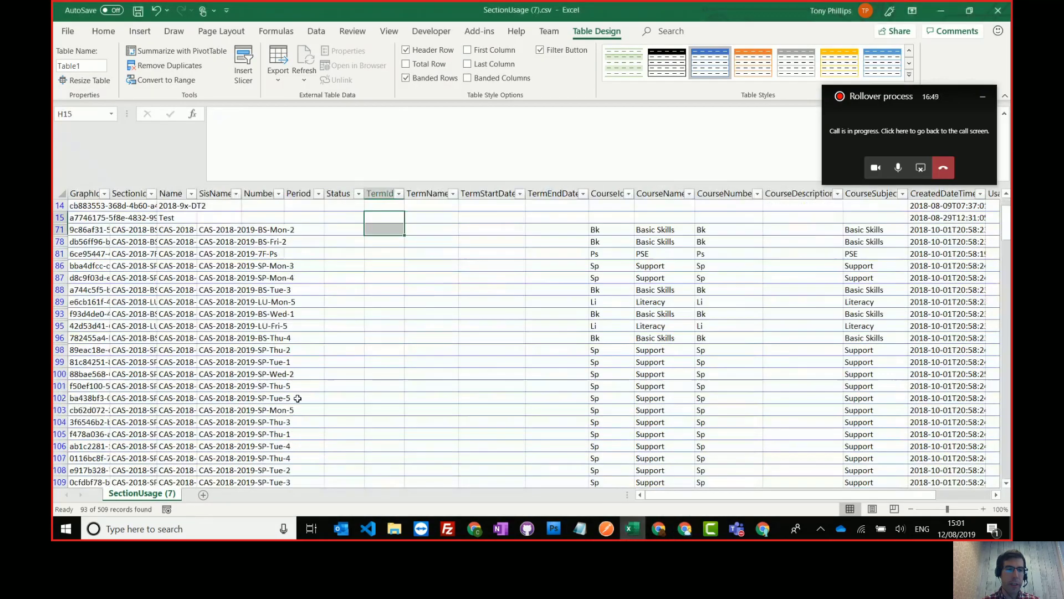
pyautogui.scroll(-12, 322, 401)
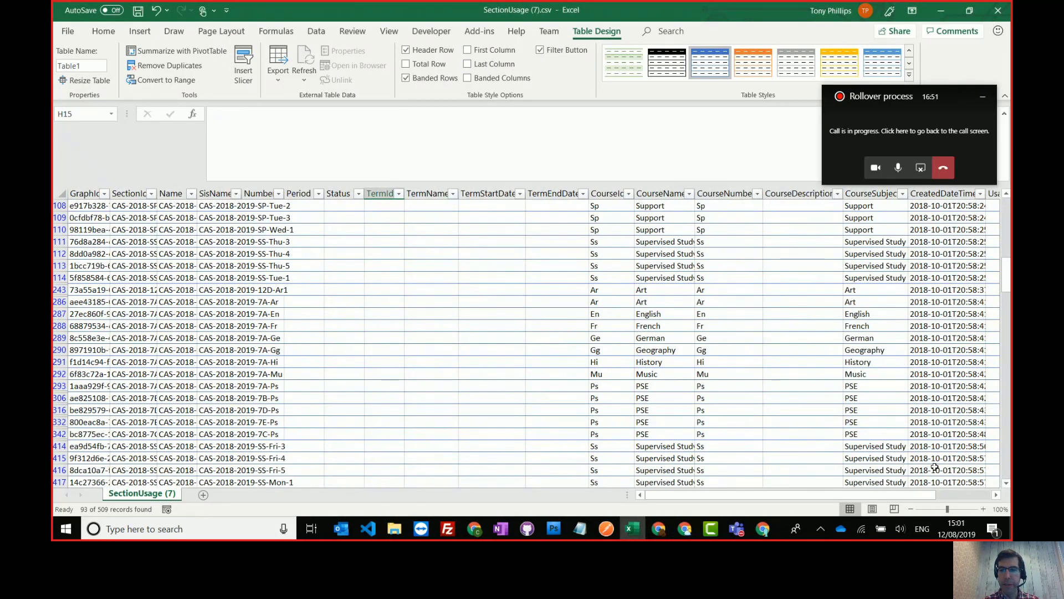
pyautogui.scroll(-10, 898, 470)
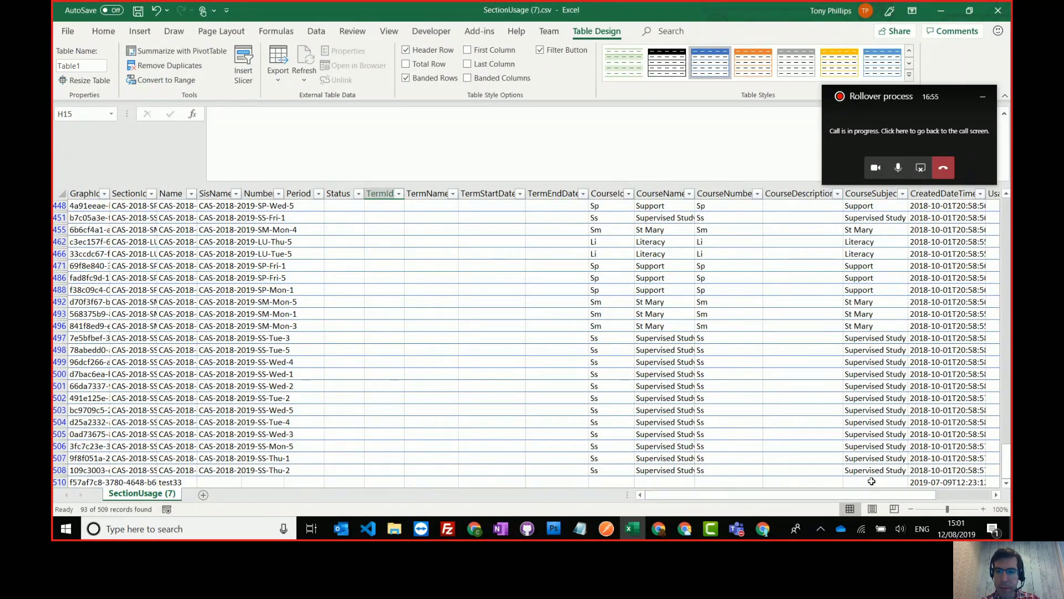
pyautogui.moveTo(874, 470); pyautogui.dragTo(857, 210)
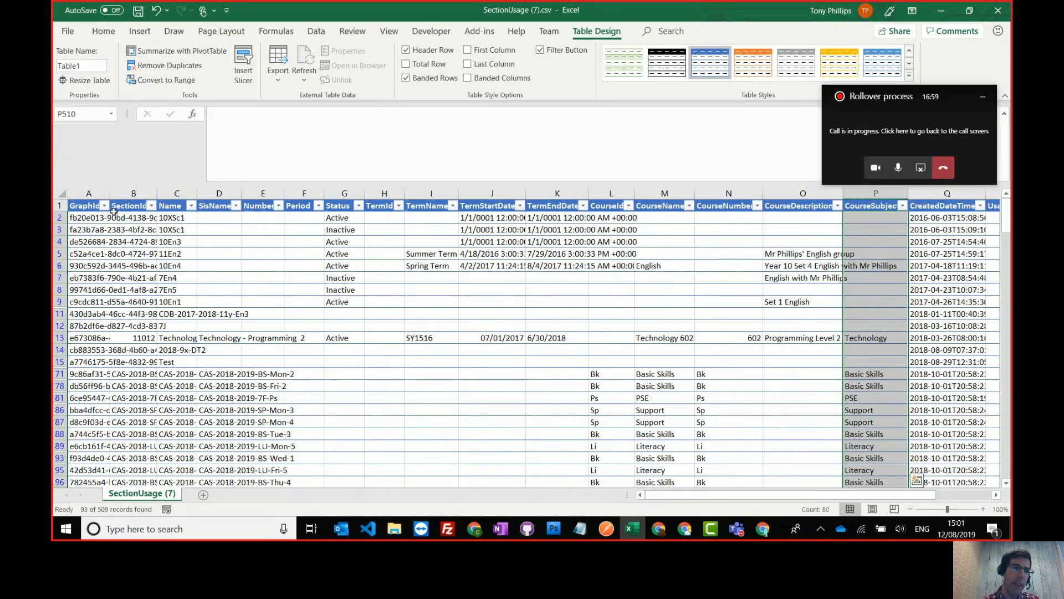
pyautogui.click(92, 221)
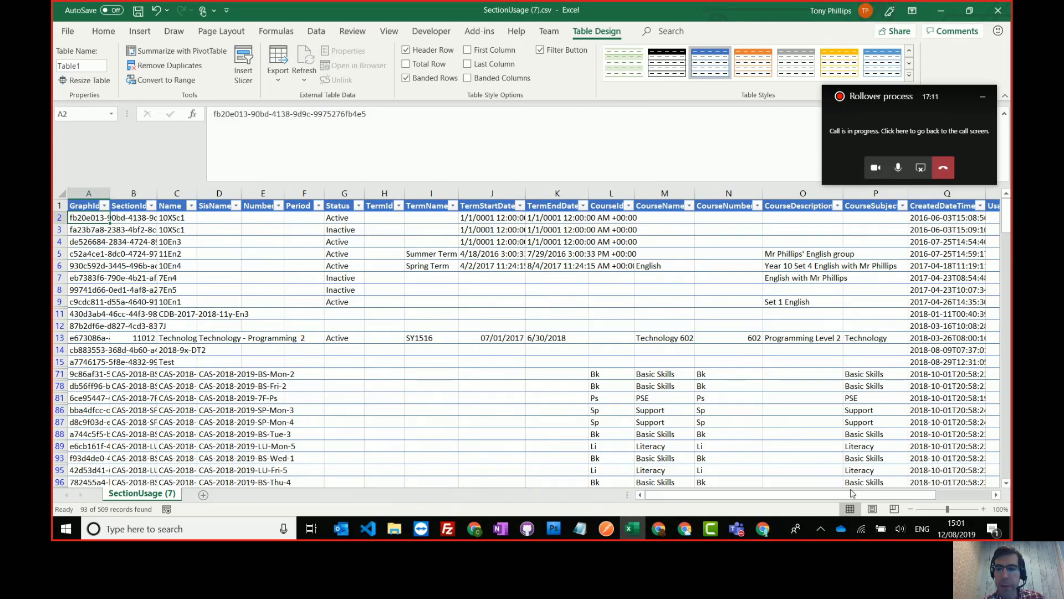
pyautogui.moveTo(853, 495); pyautogui.dragTo(907, 496)
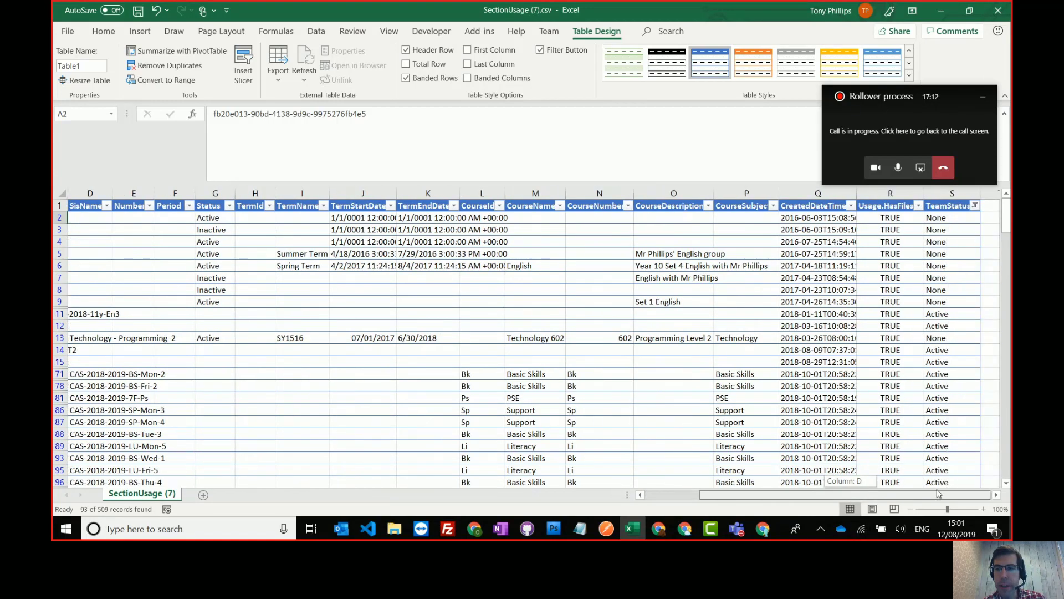
# - Glance at the Usage.HasFiles filter unchanged, then hide Excel to show the 508-team list
pyautogui.click(919, 206)
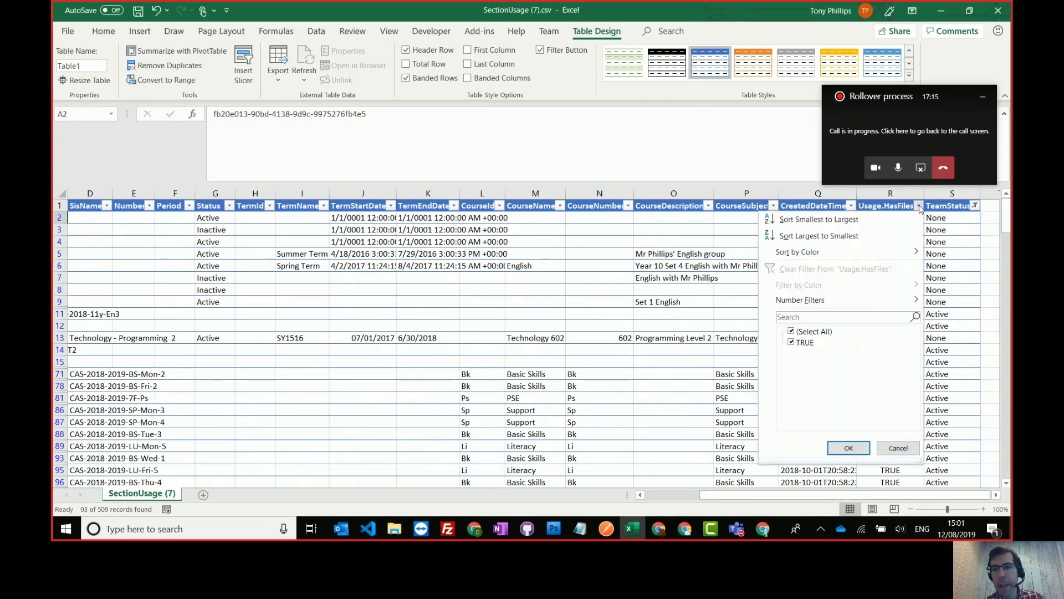
pyautogui.click(919, 207)
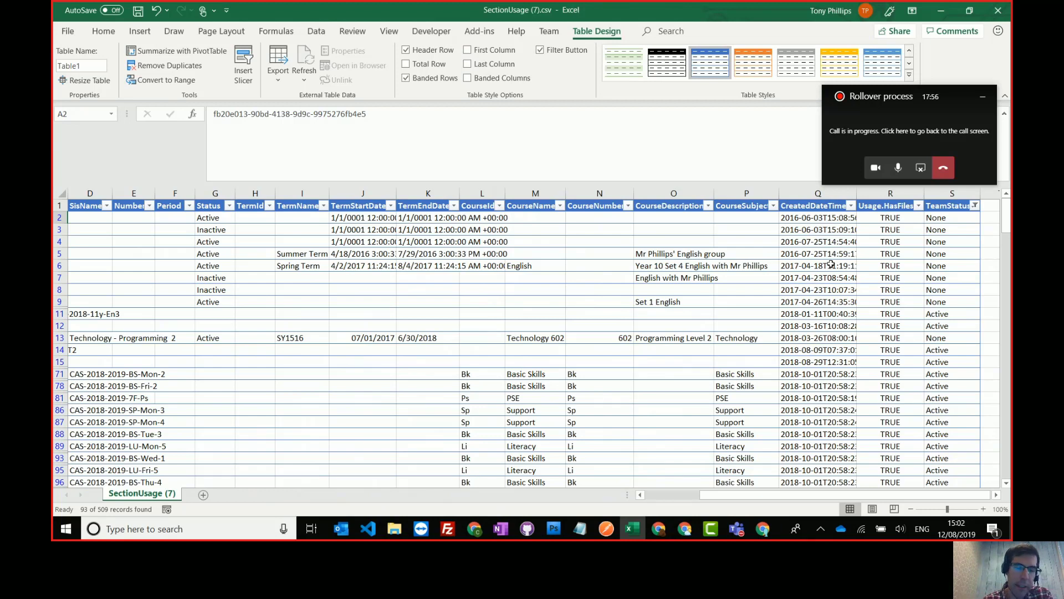
pyautogui.click(941, 11)
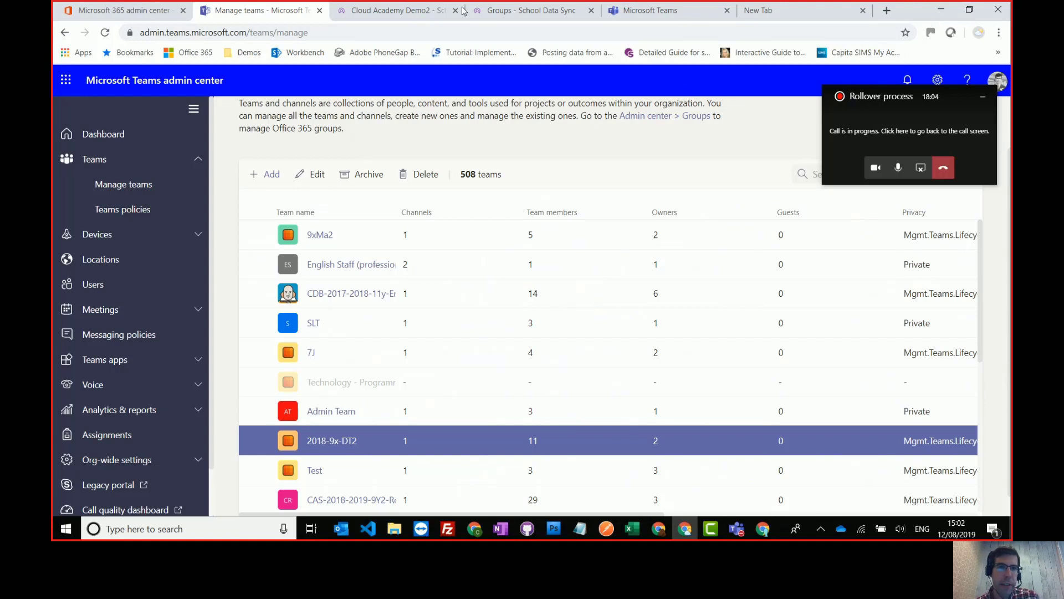
# - On the Cloud Academy Demo2 page, try Begin New Term or Year and dismiss the Resolving Cleanup Errors notice
pyautogui.click(398, 10)
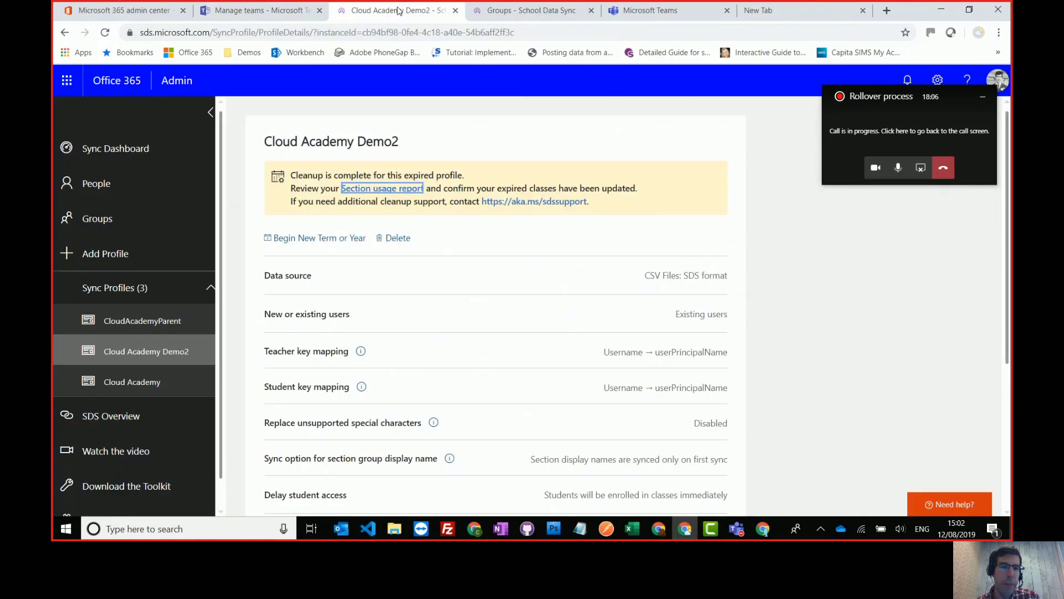
pyautogui.click(696, 147)
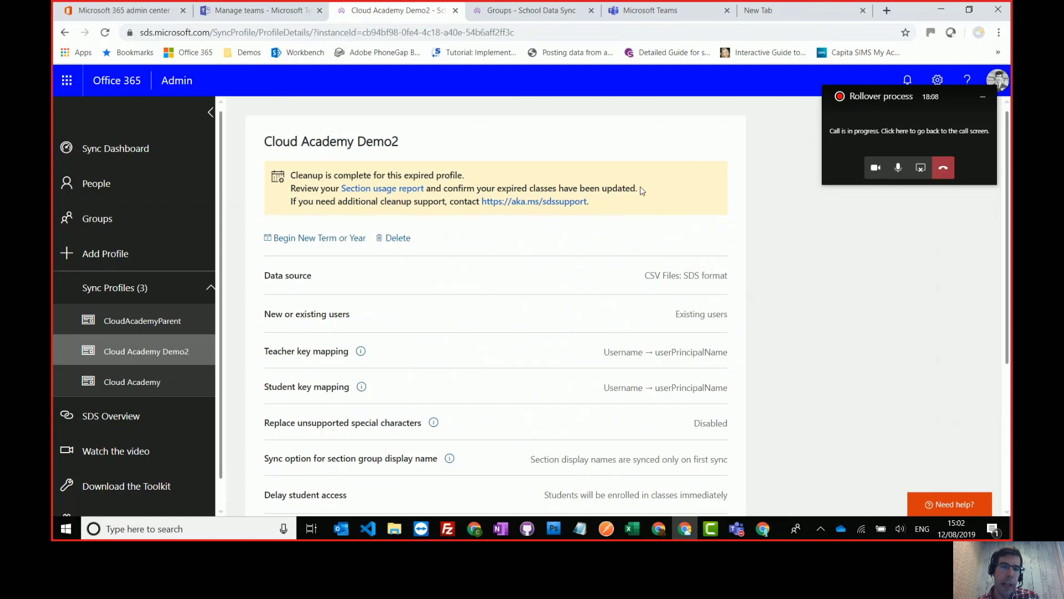
pyautogui.moveTo(641, 190); pyautogui.dragTo(292, 190)
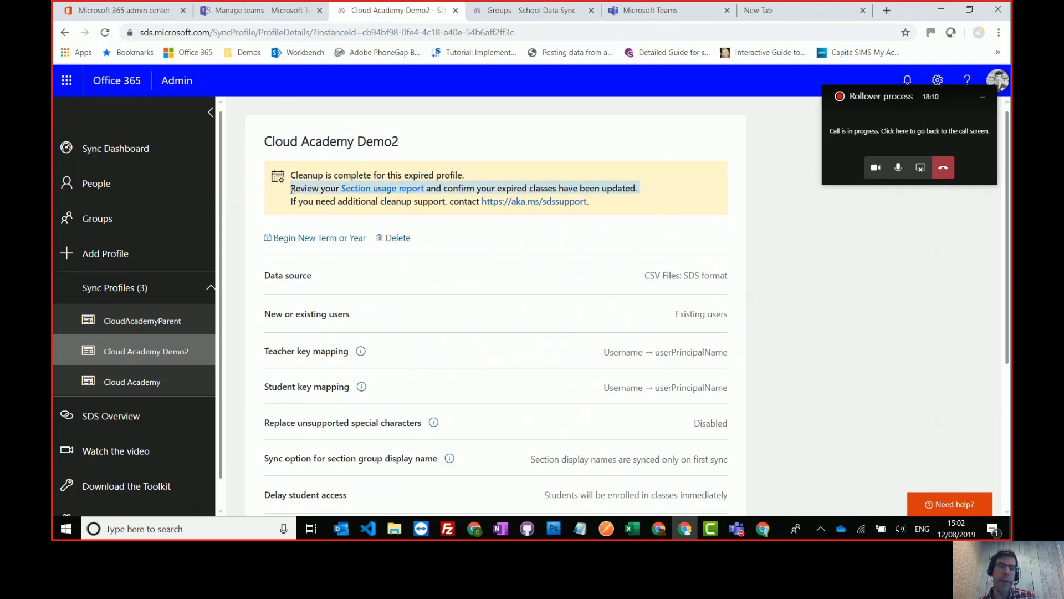
pyautogui.click(824, 225)
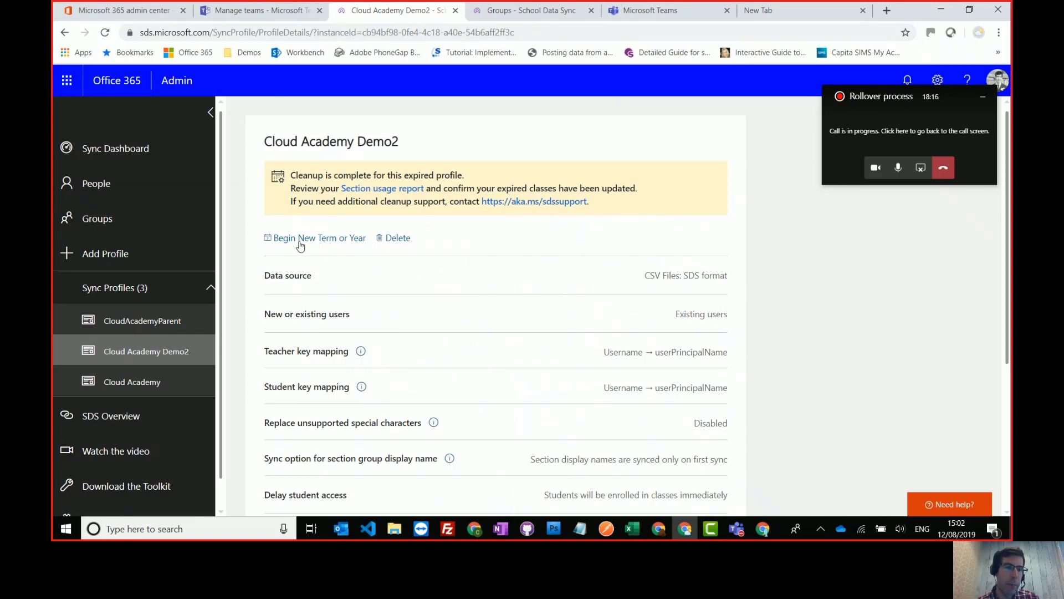
pyautogui.click(322, 239)
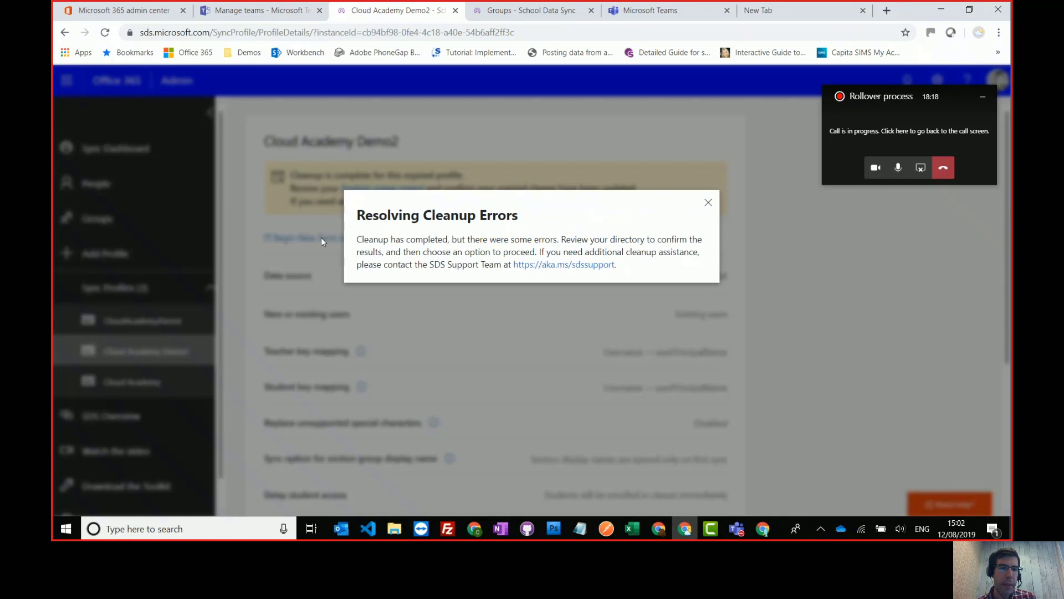
pyautogui.moveTo(480, 239); pyautogui.dragTo(510, 252)
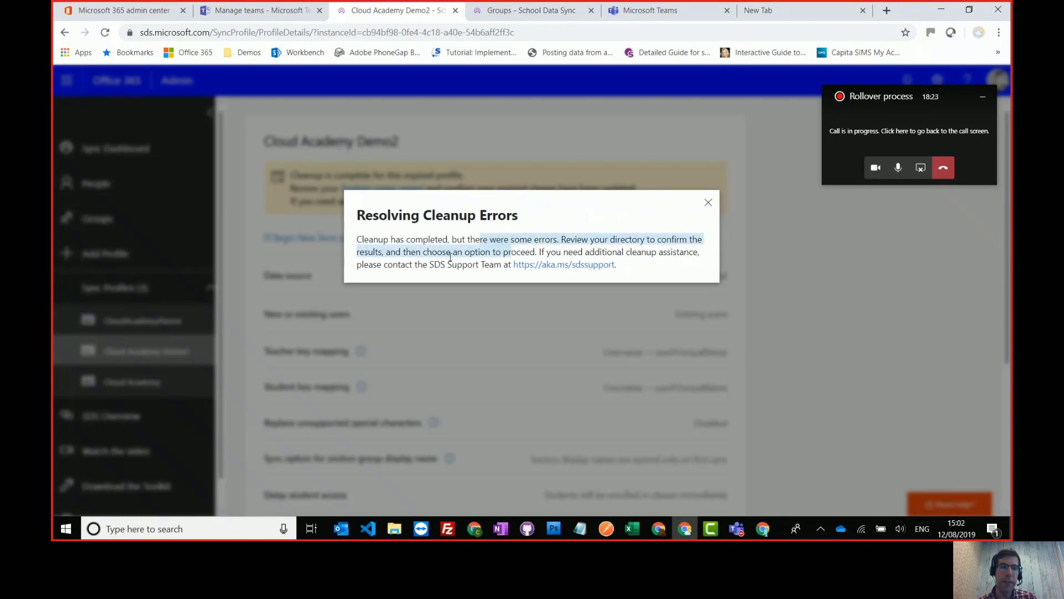
pyautogui.click(708, 203)
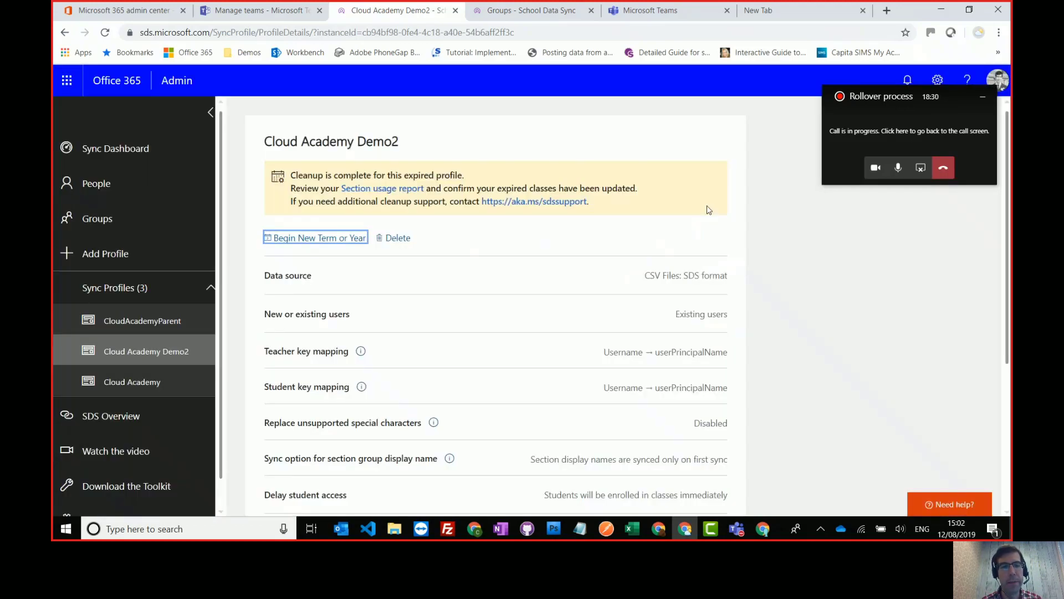
# - Start Begin New Term or Year on Cloud Academy Demo2, keeping the profile name unchanged
pyautogui.click(341, 244)
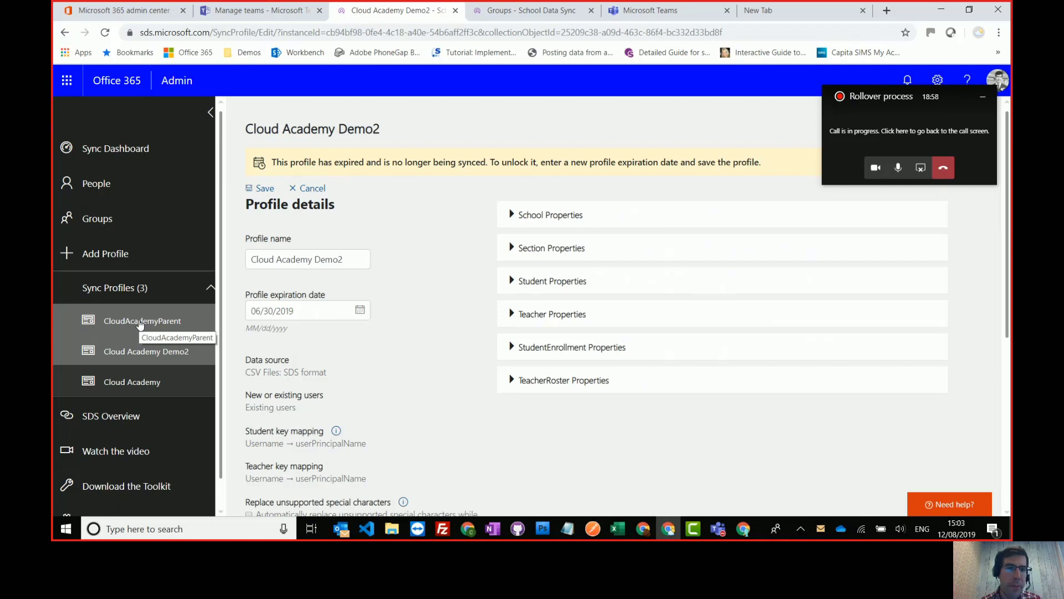
pyautogui.click(346, 260)
pyautogui.moveTo(346, 259); pyautogui.dragTo(250, 260)
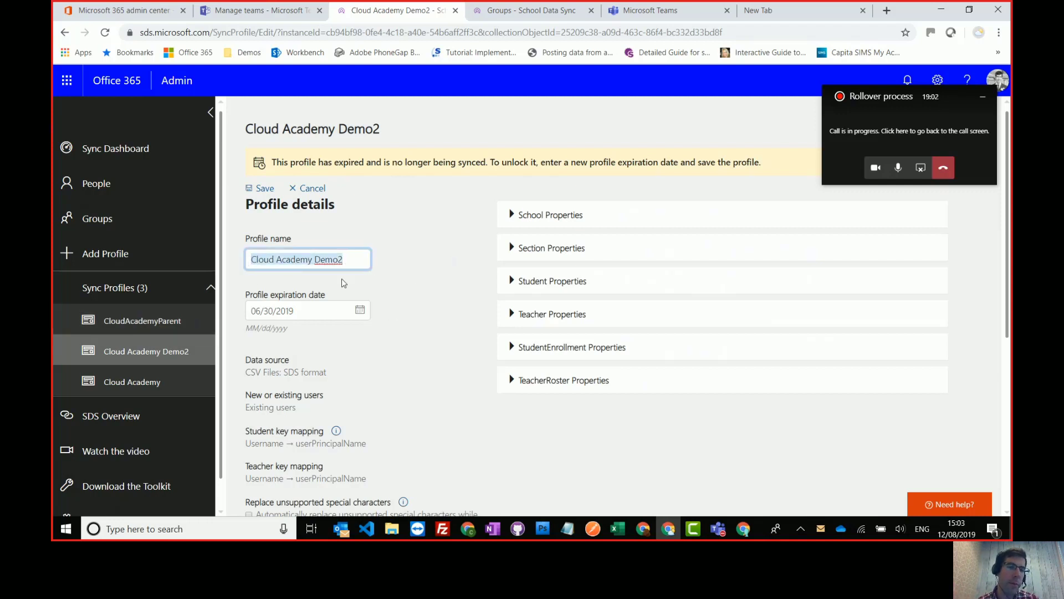
pyautogui.click(342, 259)
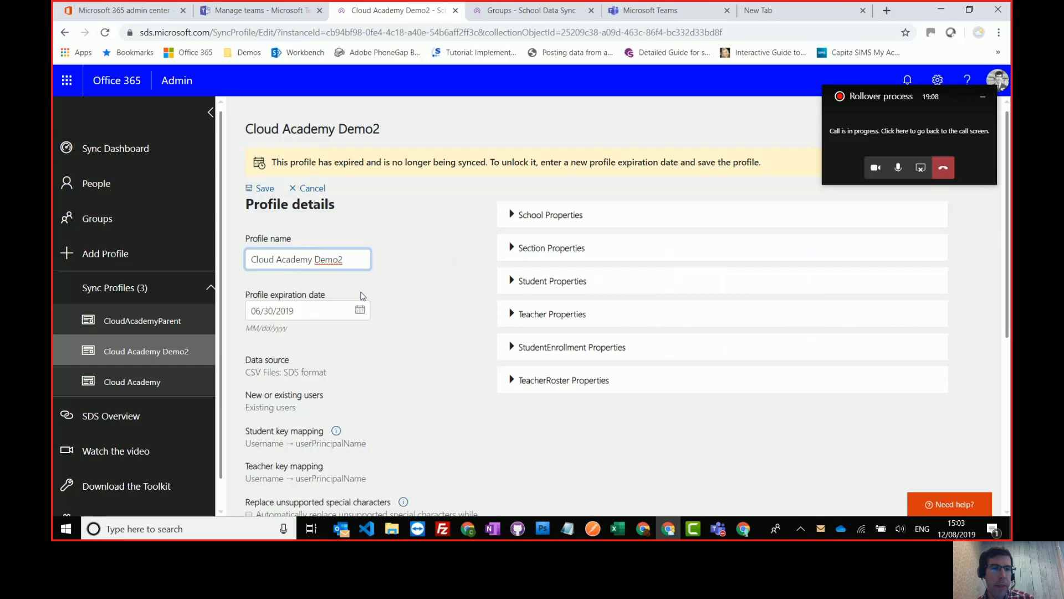
pyautogui.moveTo(344, 258); pyautogui.dragTo(252, 259)
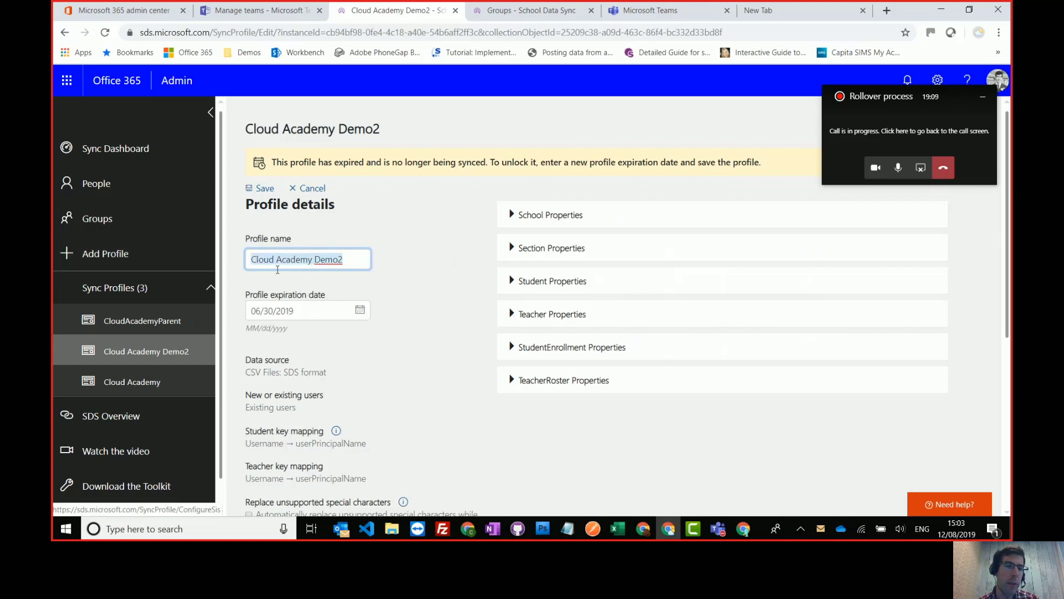
pyautogui.click(420, 296)
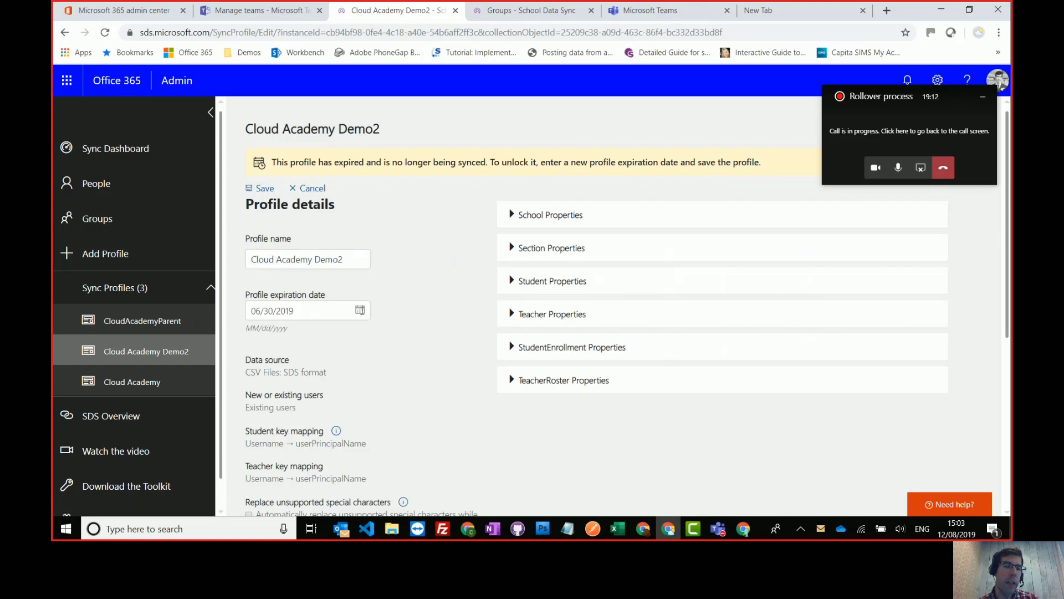
# - Advance the expiration-date calendar and pick July 1, changing 06/30/2019 to 07/01/2020
pyautogui.click(293, 310)
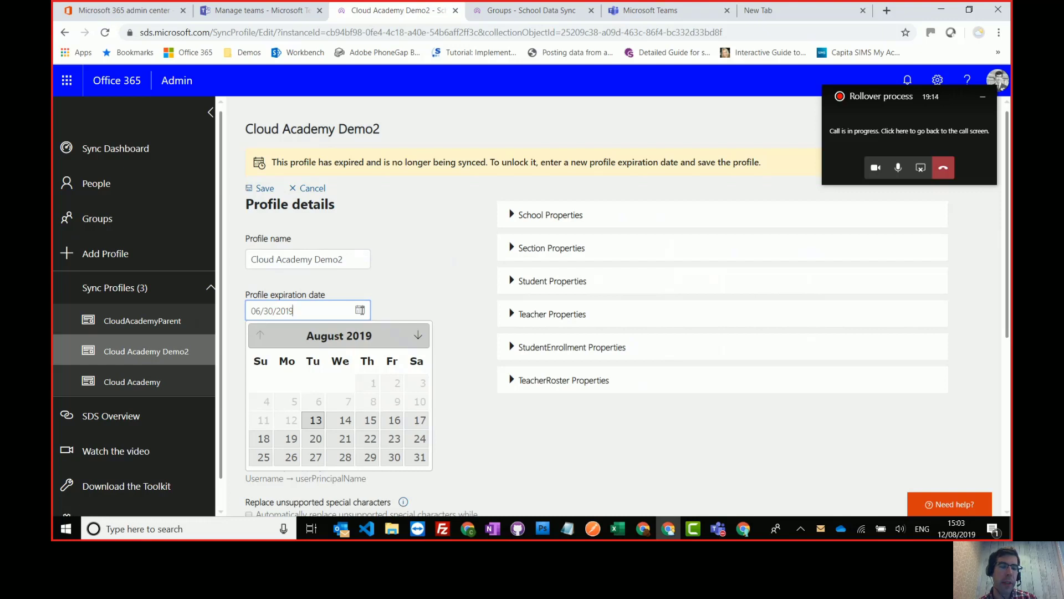
pyautogui.click(420, 335)
pyautogui.click(421, 335)
pyautogui.click(420, 335)
pyautogui.click(419, 335)
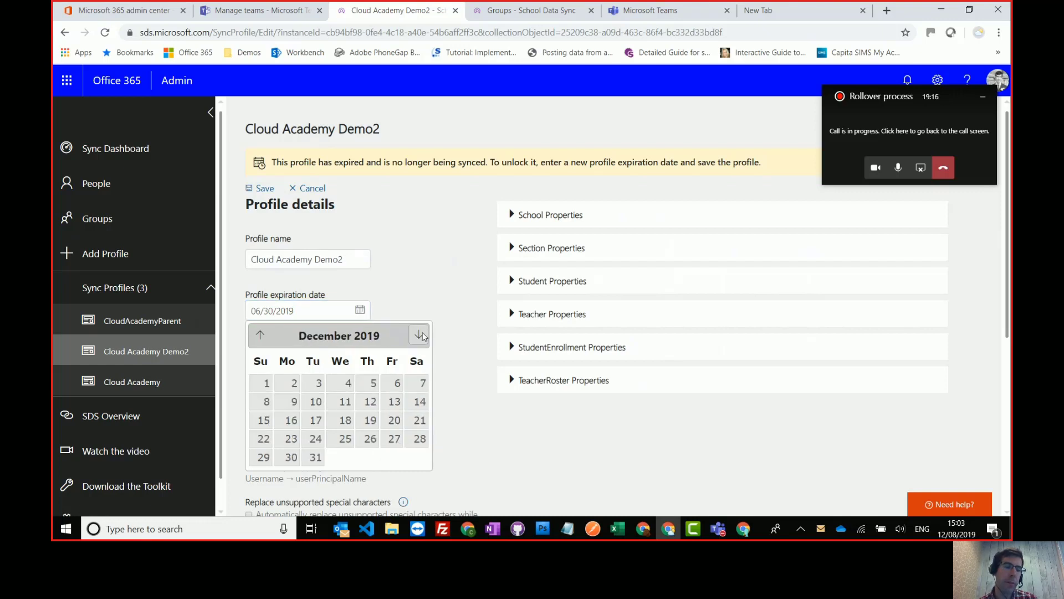
pyautogui.click(420, 335)
pyautogui.click(420, 335)
pyautogui.click(420, 335)
pyautogui.click(419, 335)
pyautogui.click(419, 335)
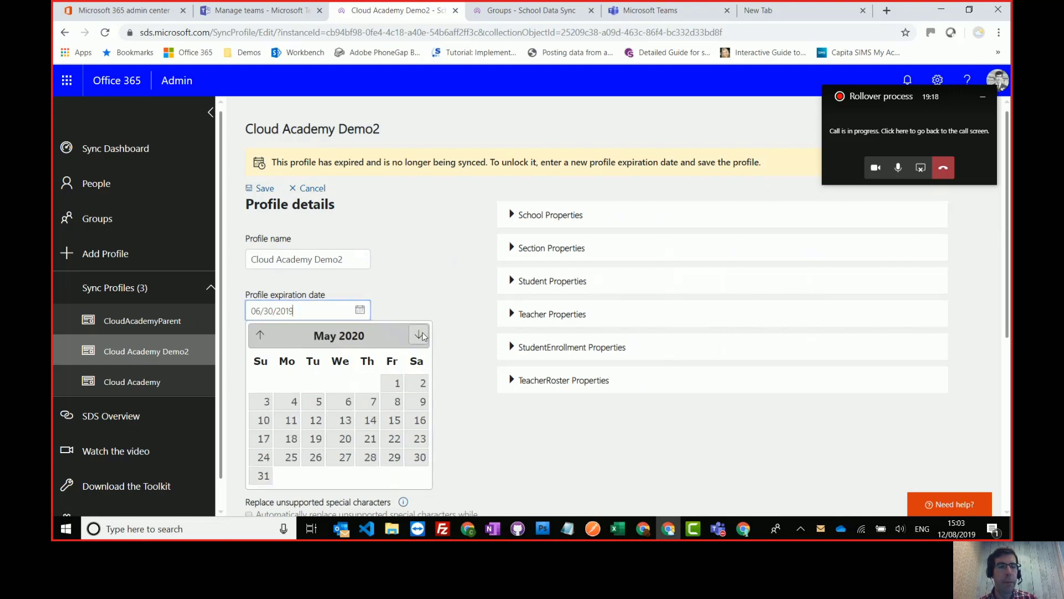
pyautogui.click(420, 335)
pyautogui.click(419, 335)
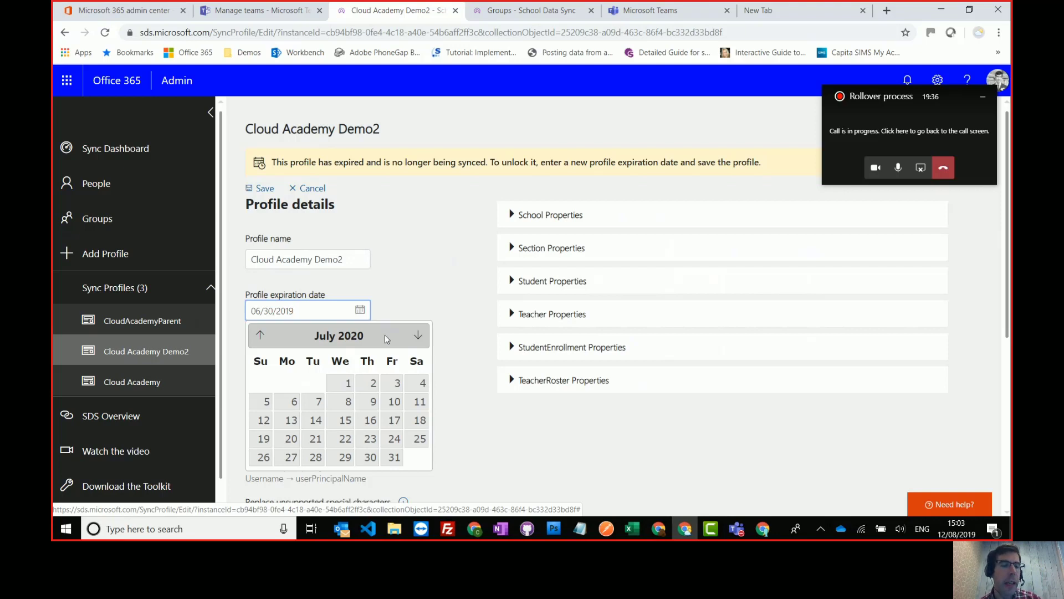
pyautogui.click(344, 389)
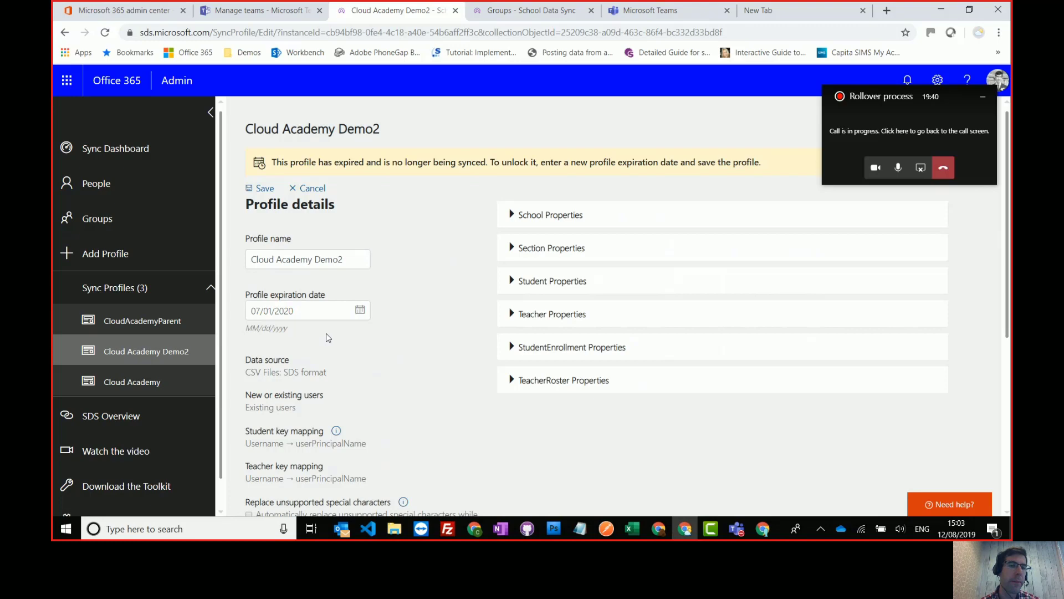
# - Untick the section group display name sync option, reviewing the guardian and special-character option descriptions
pyautogui.scroll(-1, 415, 310)
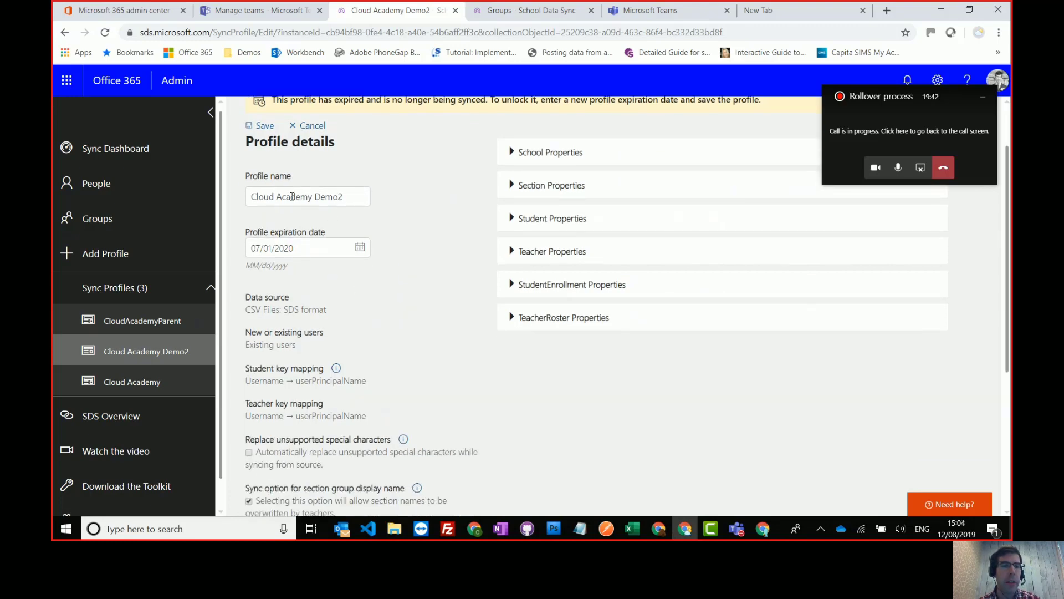
pyautogui.scroll(-3, 305, 223)
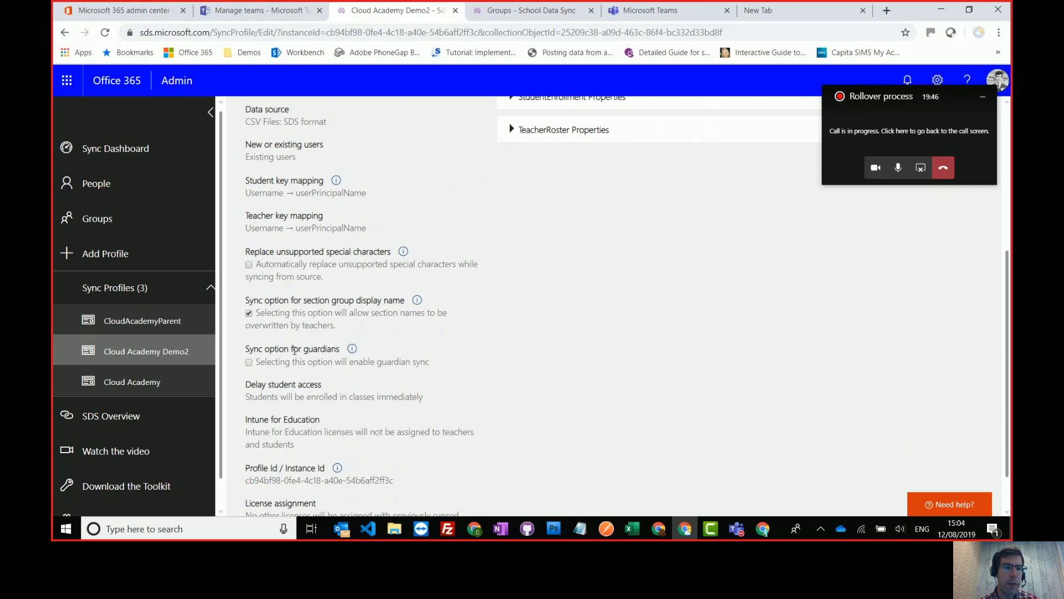
pyautogui.click(249, 314)
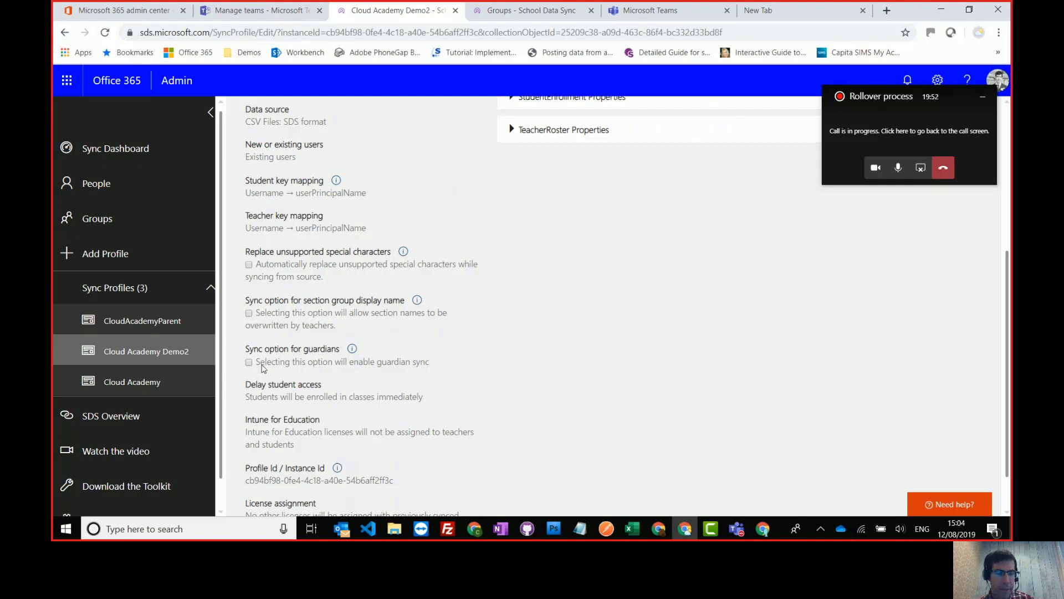
pyautogui.moveTo(262, 366); pyautogui.dragTo(433, 365)
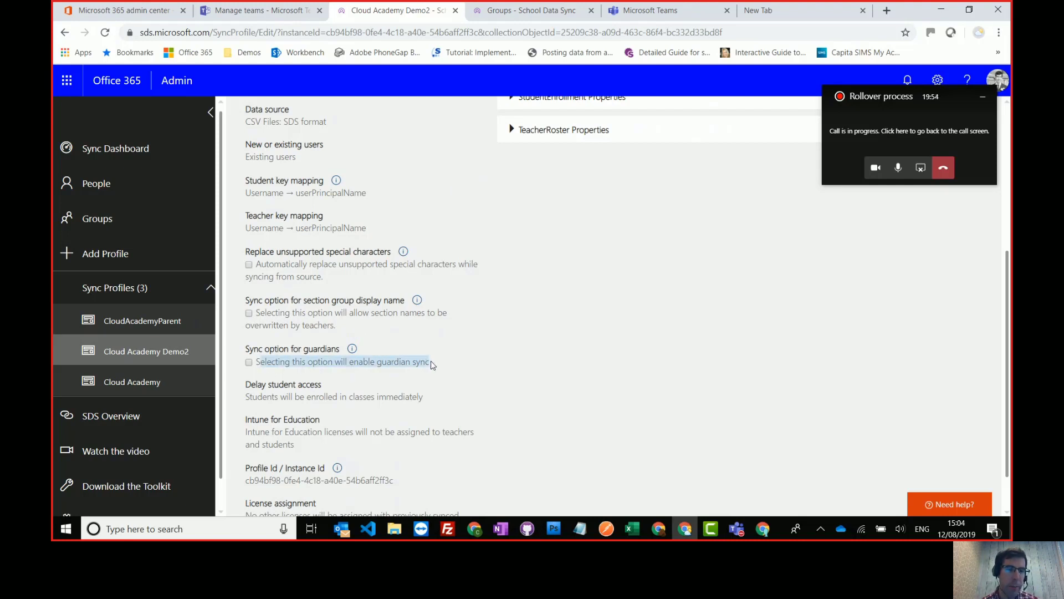
pyautogui.click(433, 365)
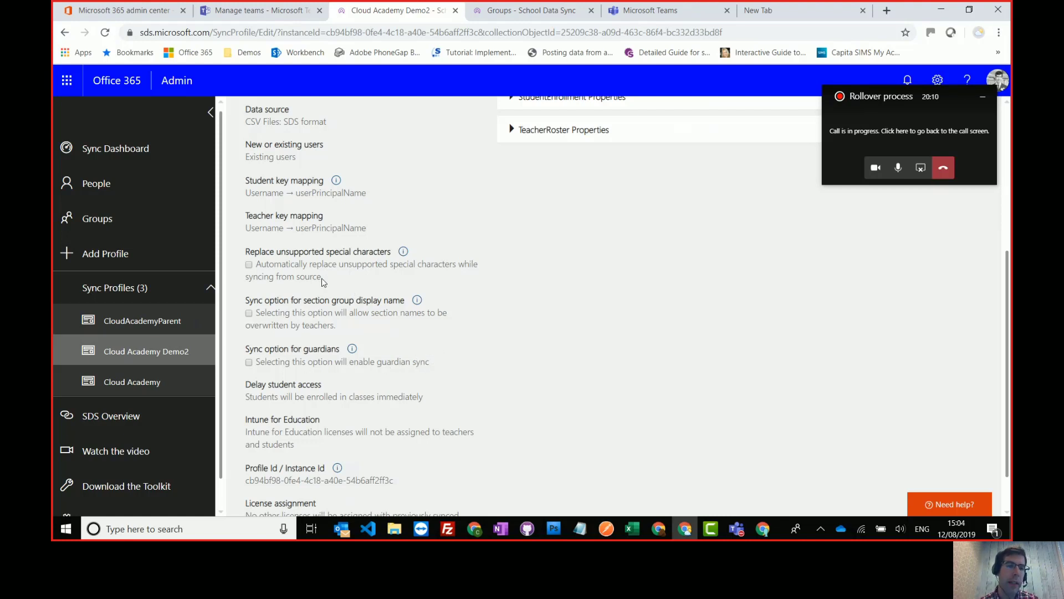
pyautogui.moveTo(324, 277); pyautogui.dragTo(264, 268)
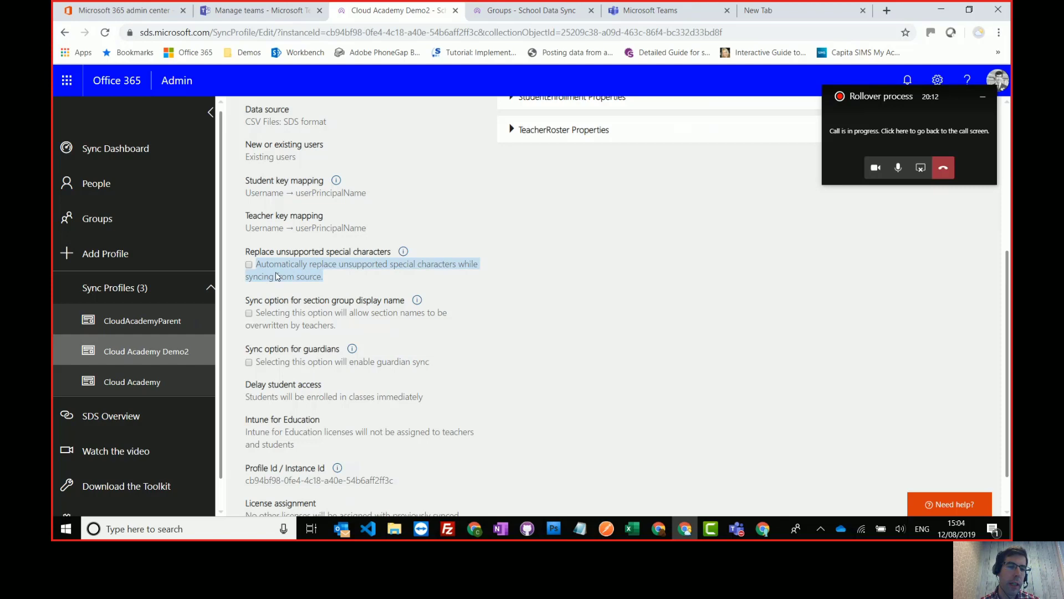
pyautogui.scroll(5, 394, 310)
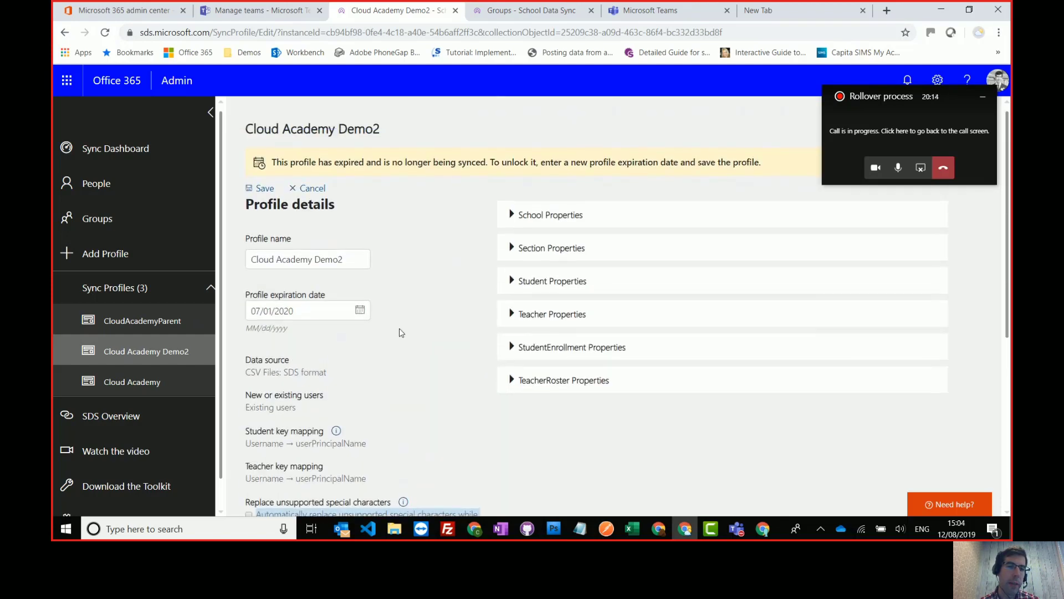
# - Save the Cloud Academy Demo2 profile with its 07/01/2020 expiration date
pyautogui.click(263, 190)
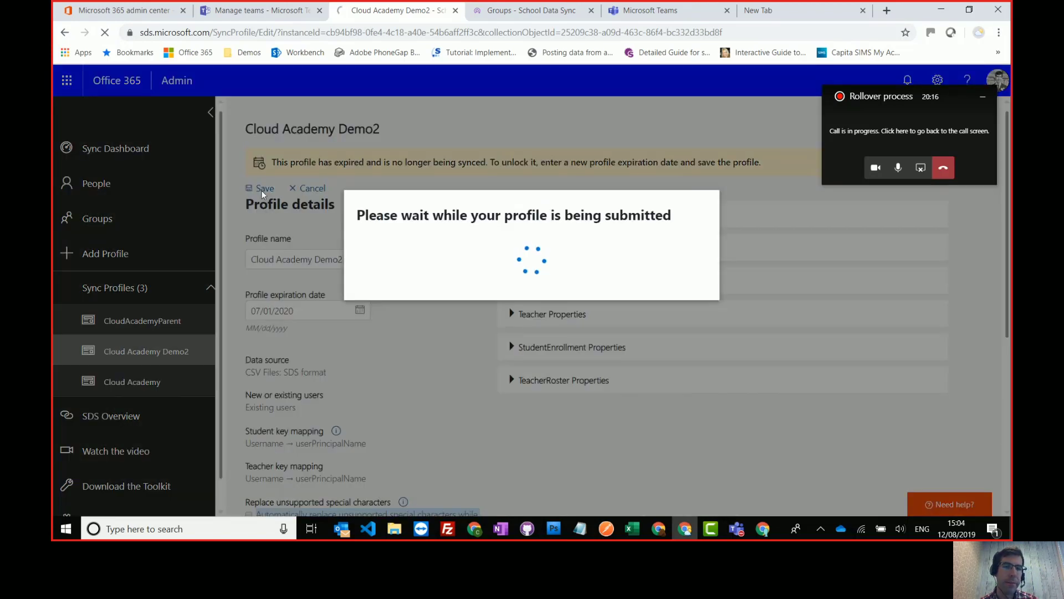